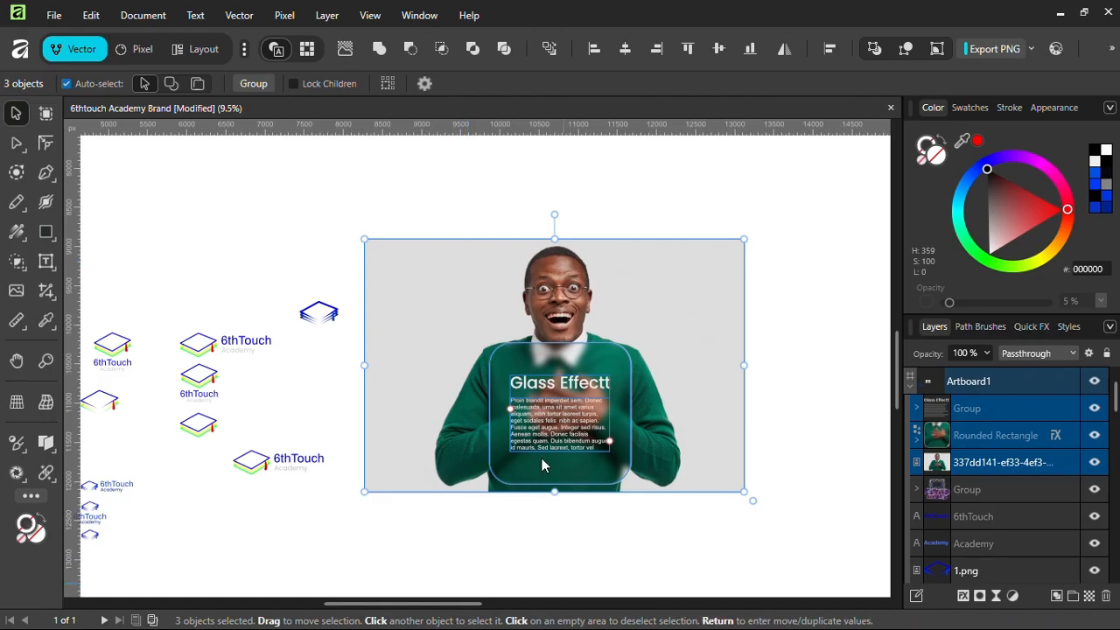
Bring the image Gemini_Generated_Image_73owu773owu773ow from the Downloads folder in File Explorer onto an empty area of the canvas
{"action": "scroll", "coordinate": [568, 308], "scroll_direction": "up", "scroll_amount": 5}
{"action": "scroll", "coordinate": [569, 316], "scroll_direction": "down", "scroll_amount": 5}
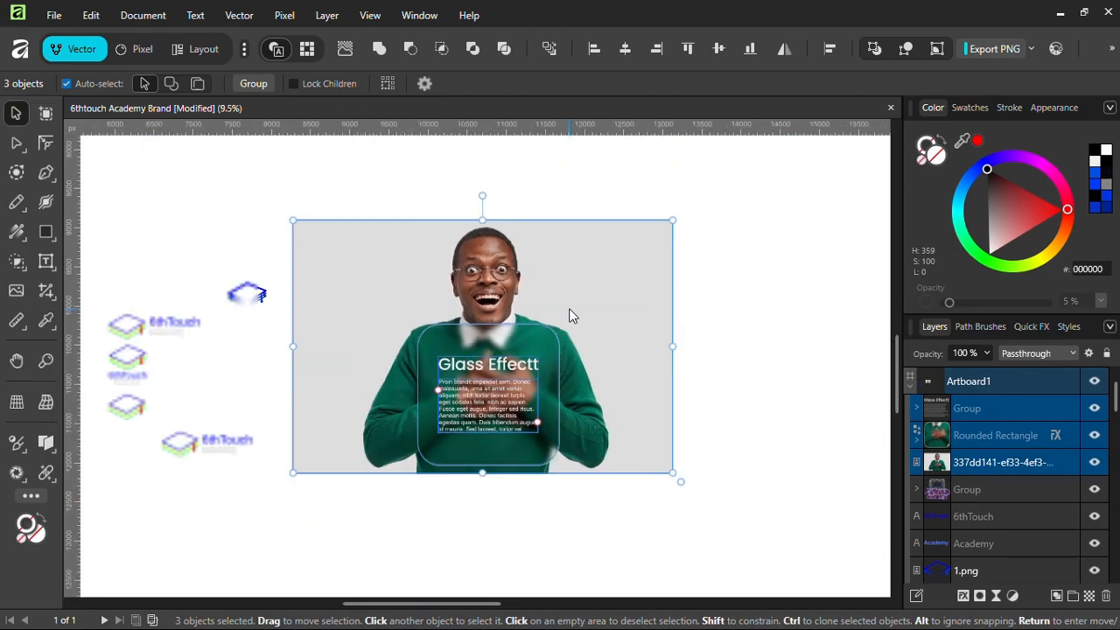
{"action": "scroll", "coordinate": [568, 315], "scroll_direction": "right", "scroll_amount": 8}
{"action": "scroll", "coordinate": [569, 316], "scroll_direction": "right", "scroll_amount": 6}
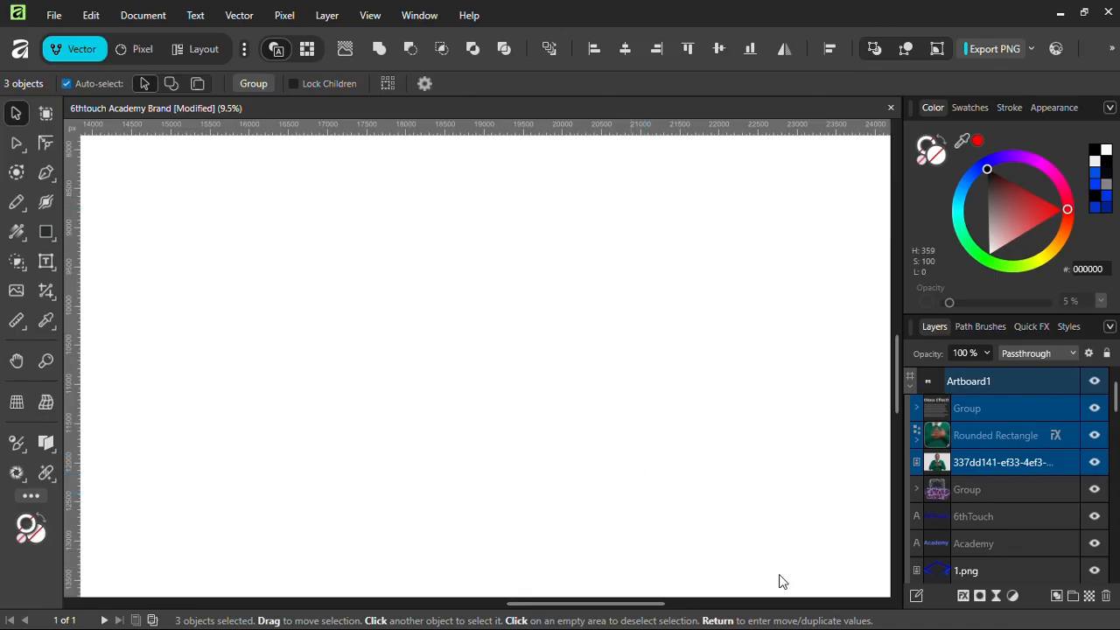
{"action": "left_click", "coordinate": [1061, 16]}
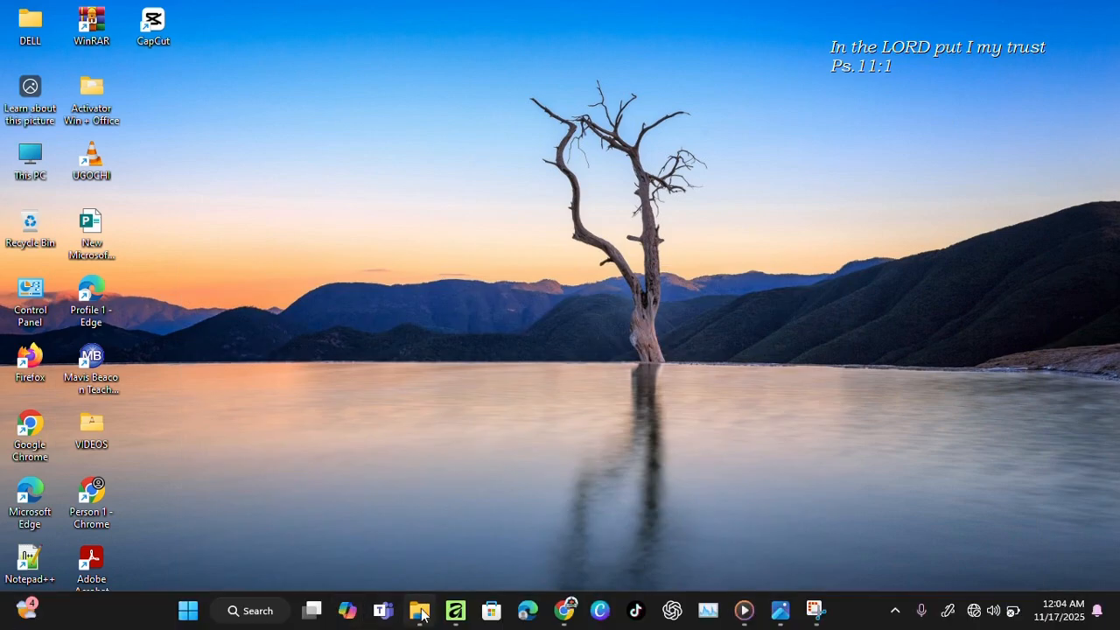
{"action": "left_click", "coordinate": [420, 610]}
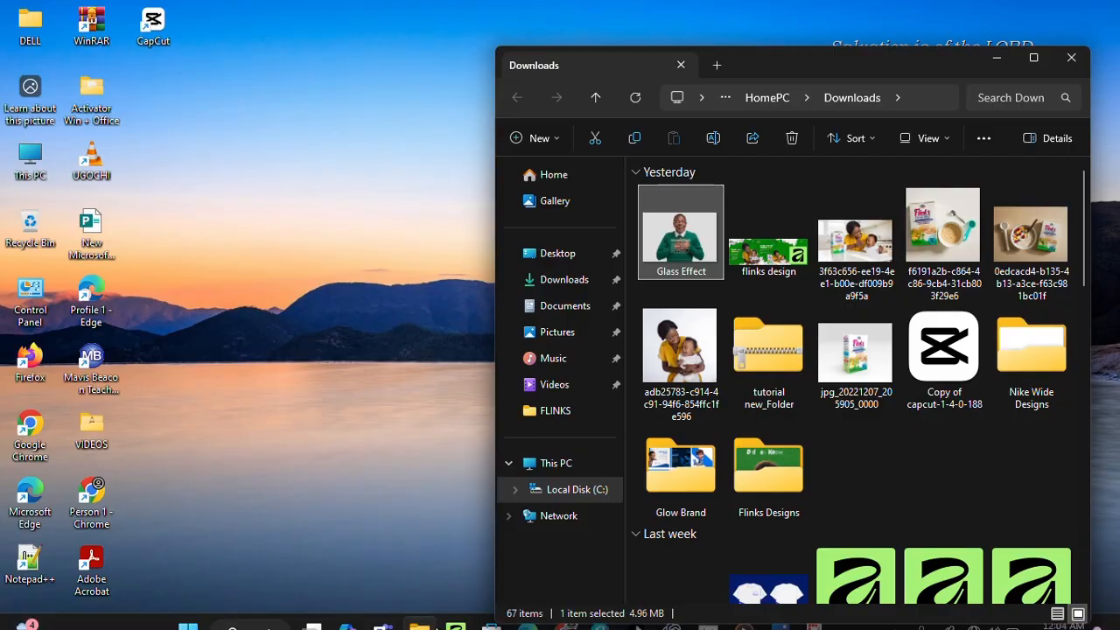
{"action": "scroll", "coordinate": [881, 479], "scroll_direction": "down", "scroll_amount": 8}
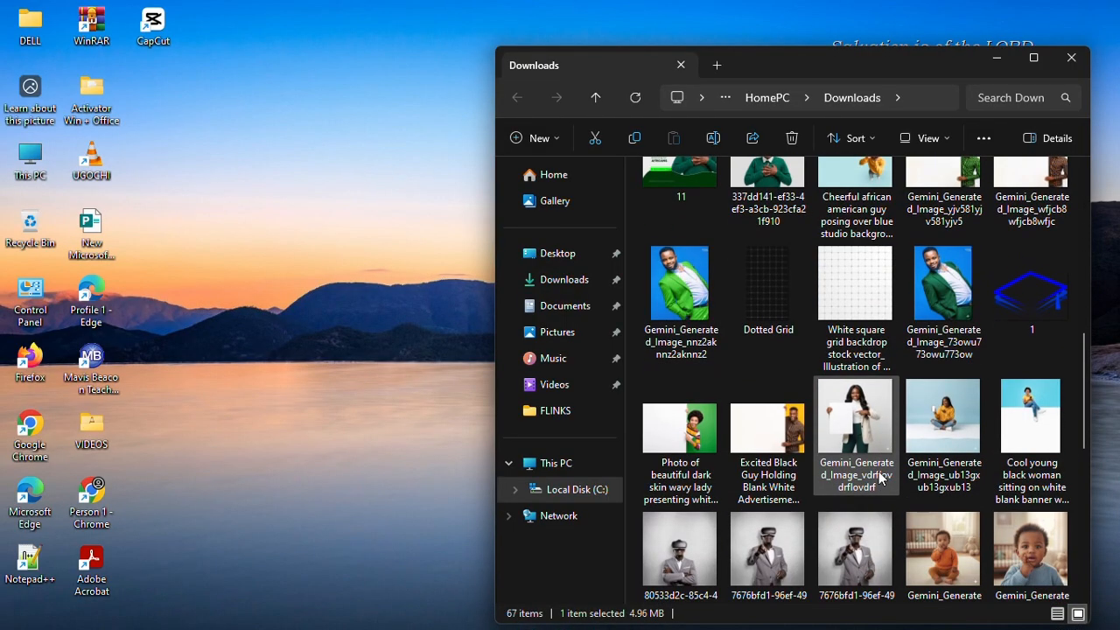
{"action": "left_click", "coordinate": [947, 280]}
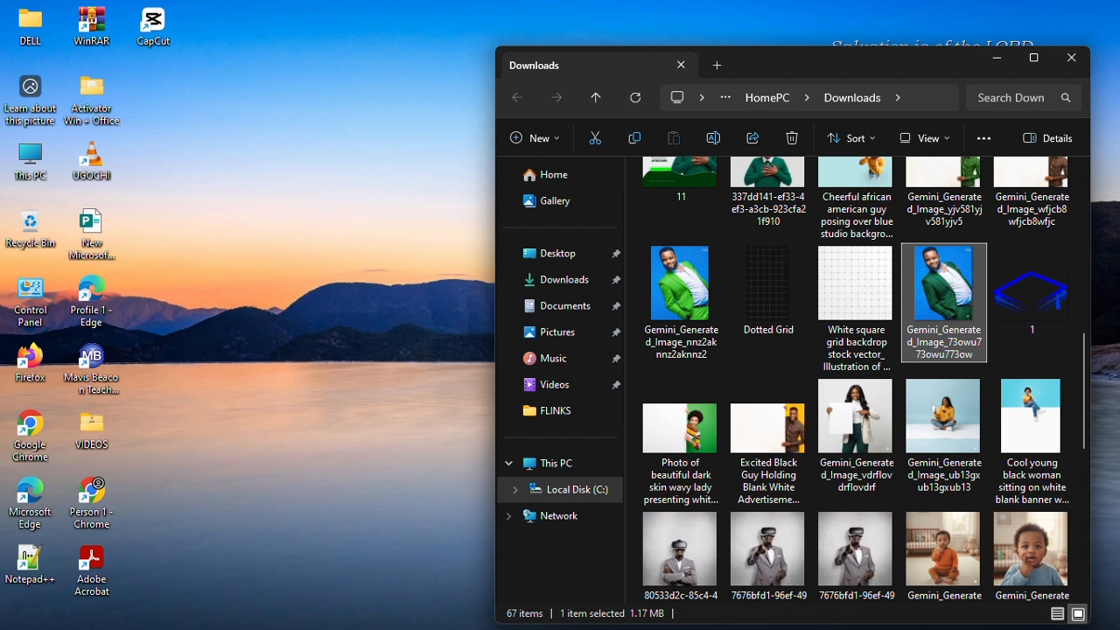
{"action": "mouse_move", "coordinate": [2, 623]}
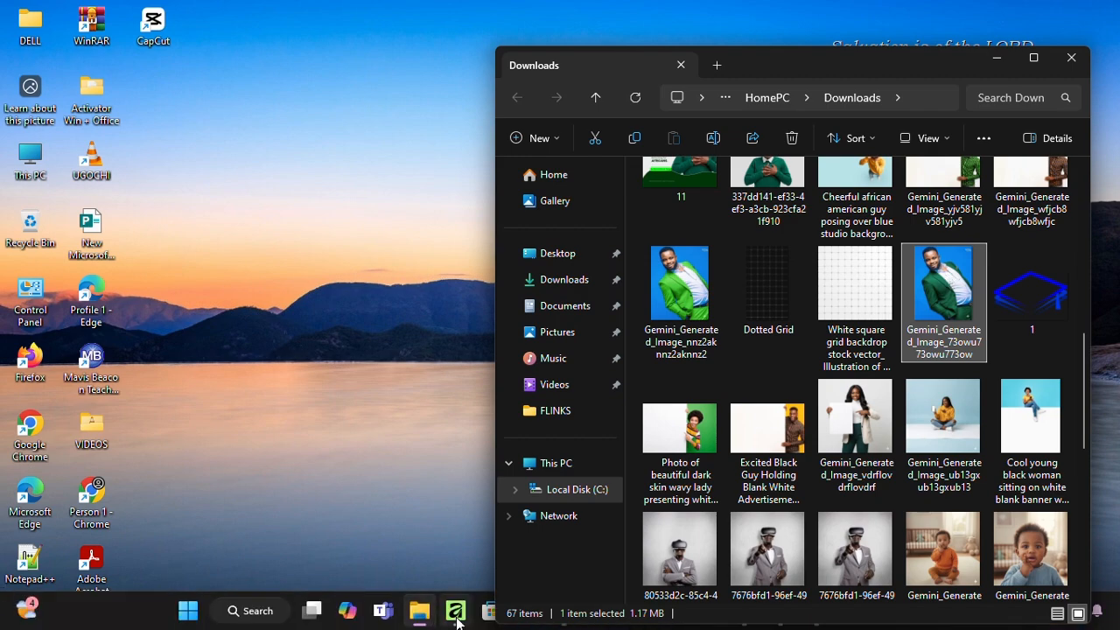
{"action": "left_click_drag", "start_coordinate": [928, 304], "coordinate": [308, 296]}
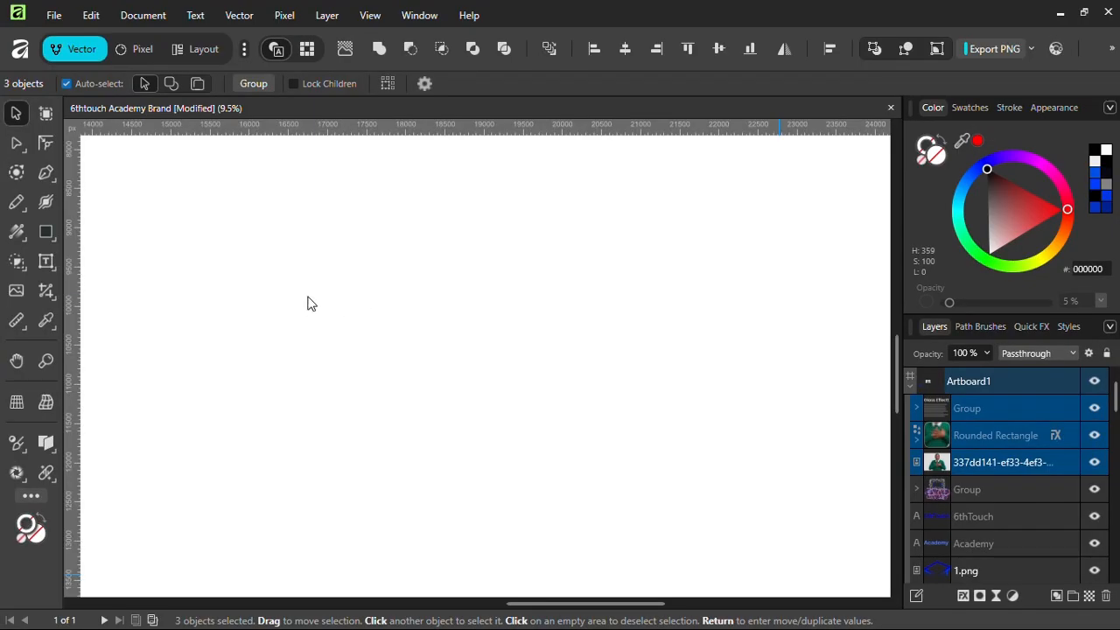
Place Gemini_Generated_Image_73owu773owu773ow.png from Downloads at about 508% scale beside the small copy and adjust its position slightly
{"action": "left_click", "coordinate": [19, 292]}
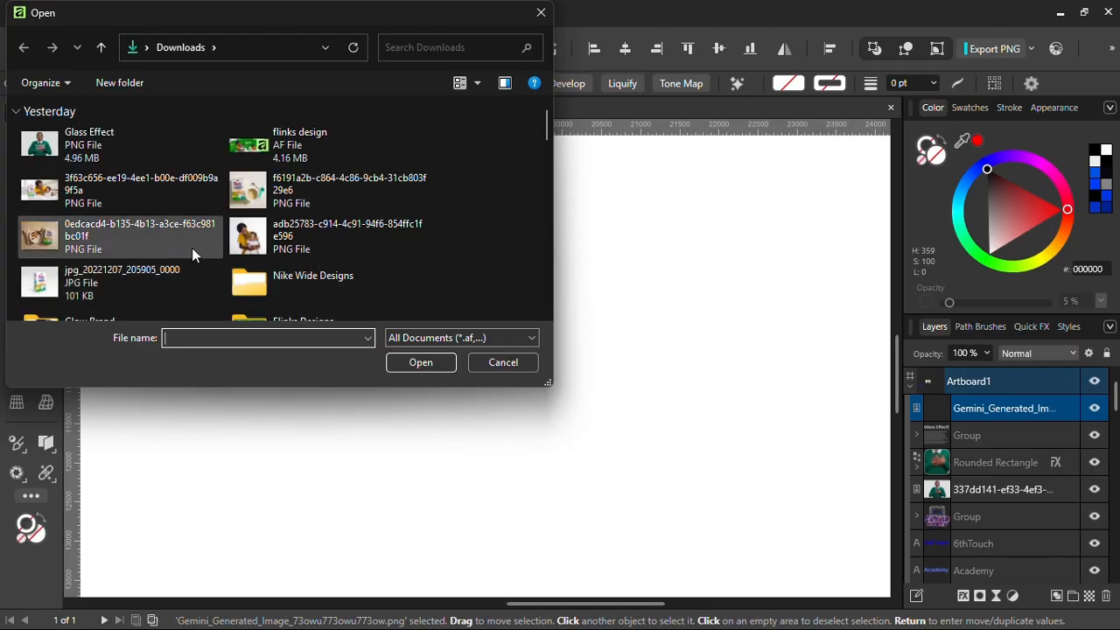
{"action": "scroll", "coordinate": [53, 229], "scroll_direction": "down", "scroll_amount": 3}
{"action": "scroll", "coordinate": [53, 229], "scroll_direction": "down", "scroll_amount": 10}
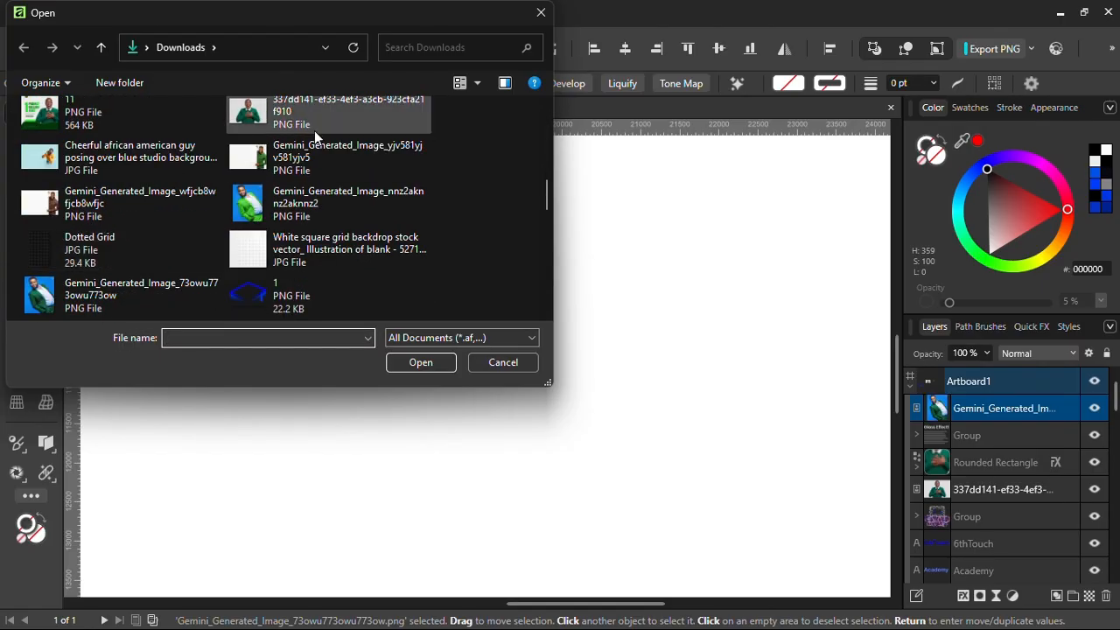
{"action": "left_click", "coordinate": [85, 291]}
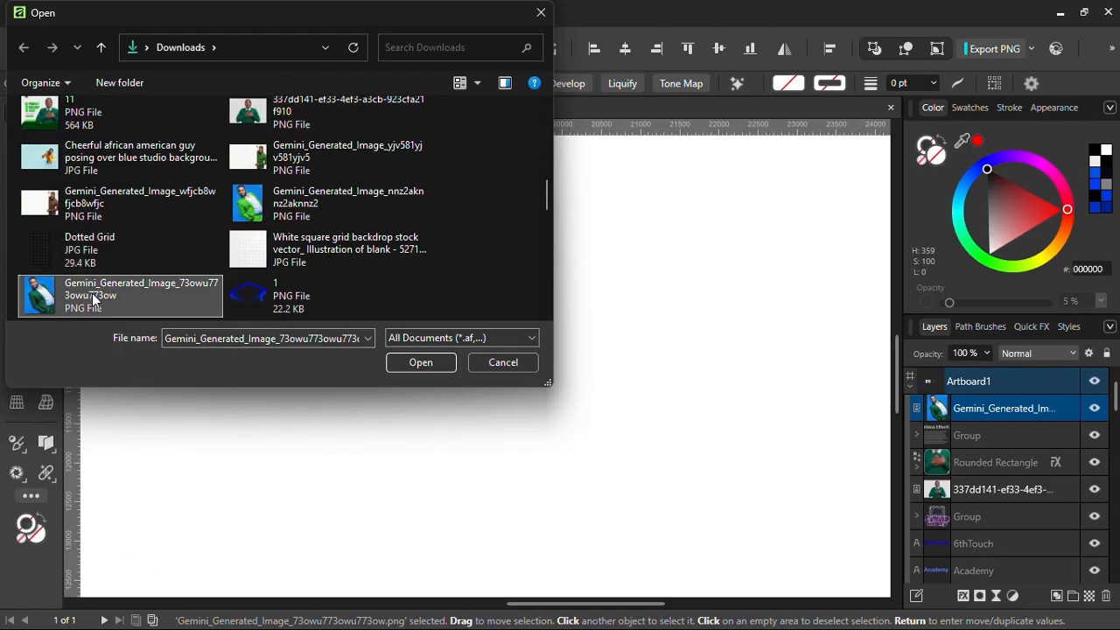
{"action": "left_click", "coordinate": [419, 362]}
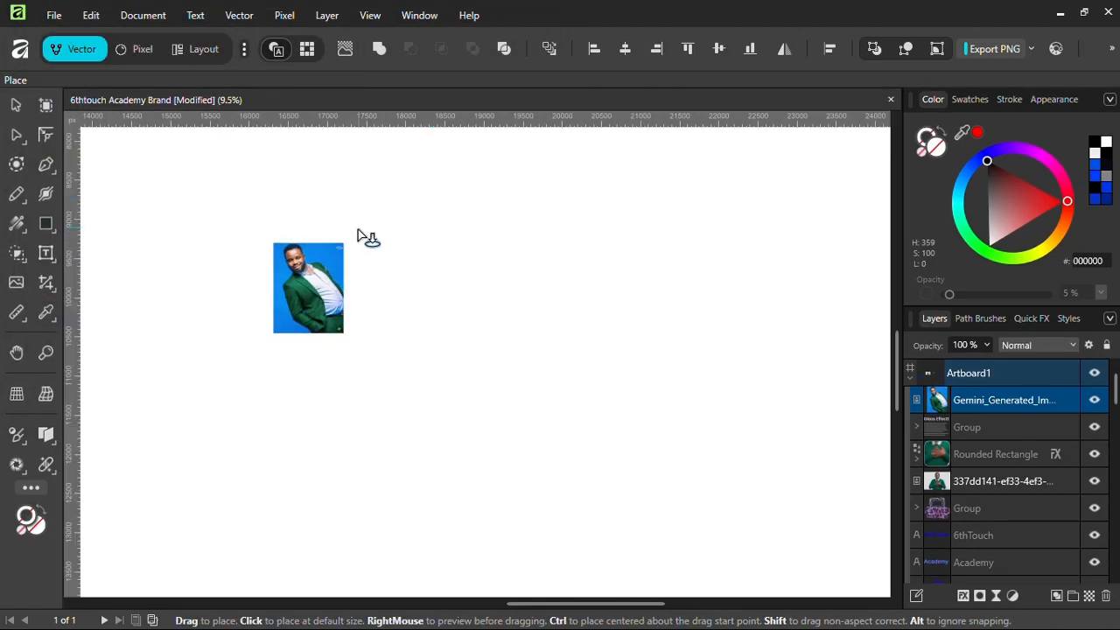
{"action": "left_click_drag", "start_coordinate": [401, 181], "coordinate": [579, 408]}
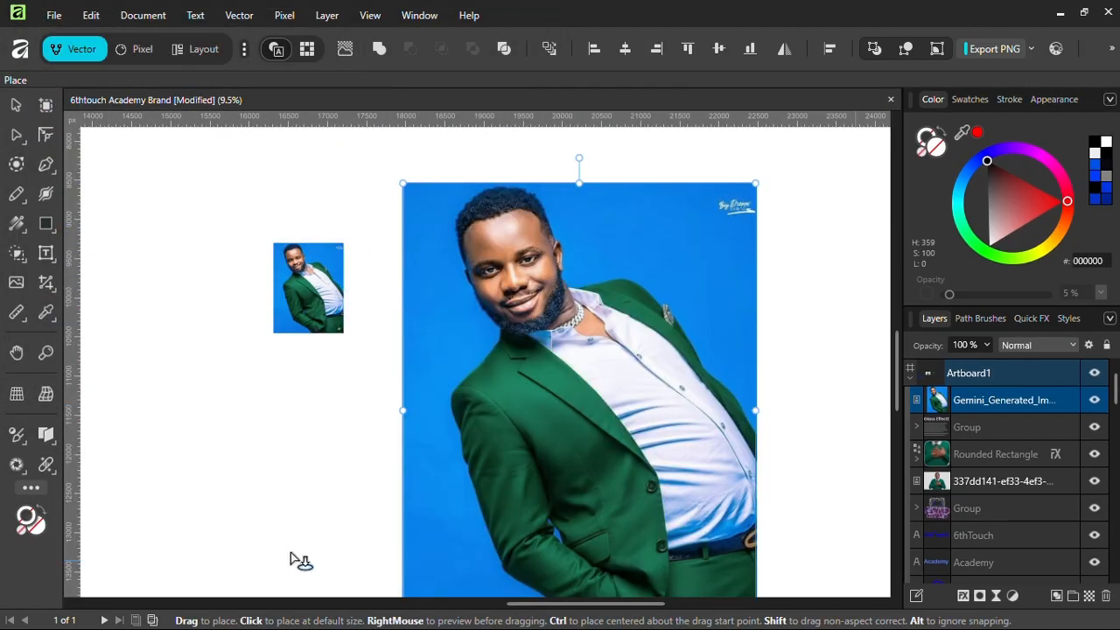
{"action": "scroll", "coordinate": [514, 483], "scroll_direction": "down", "scroll_amount": 5}
{"action": "scroll", "coordinate": [514, 482], "scroll_direction": "up", "scroll_amount": 2}
{"action": "scroll", "coordinate": [513, 482], "scroll_direction": "down", "scroll_amount": 1}
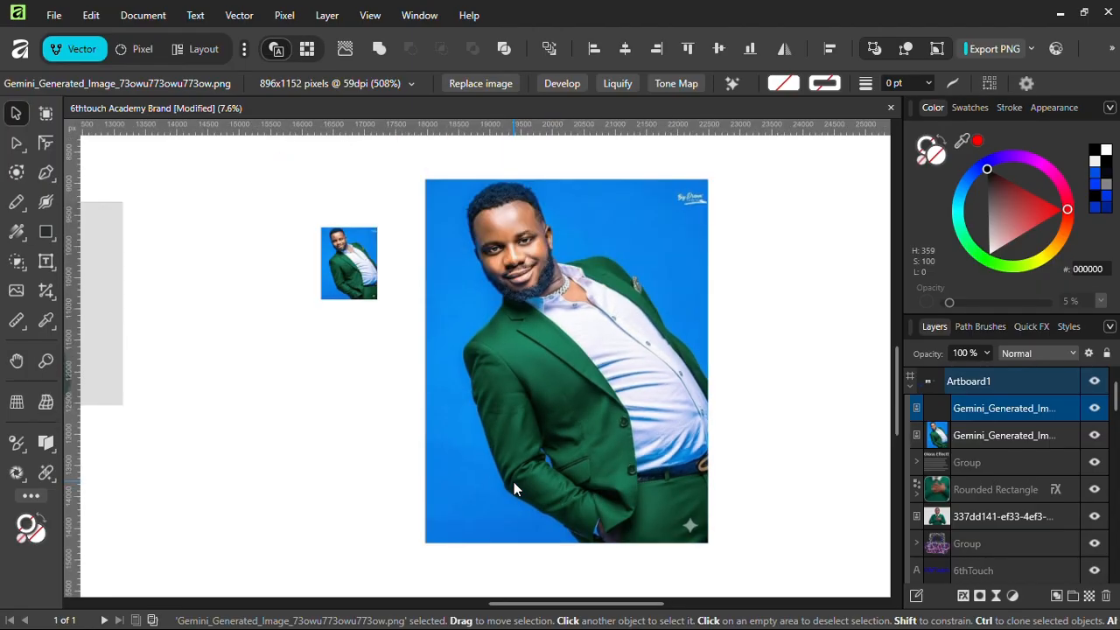
{"action": "scroll", "coordinate": [514, 483], "scroll_direction": "down", "scroll_amount": 1}
{"action": "left_click_drag", "start_coordinate": [569, 465], "coordinate": [551, 469]}
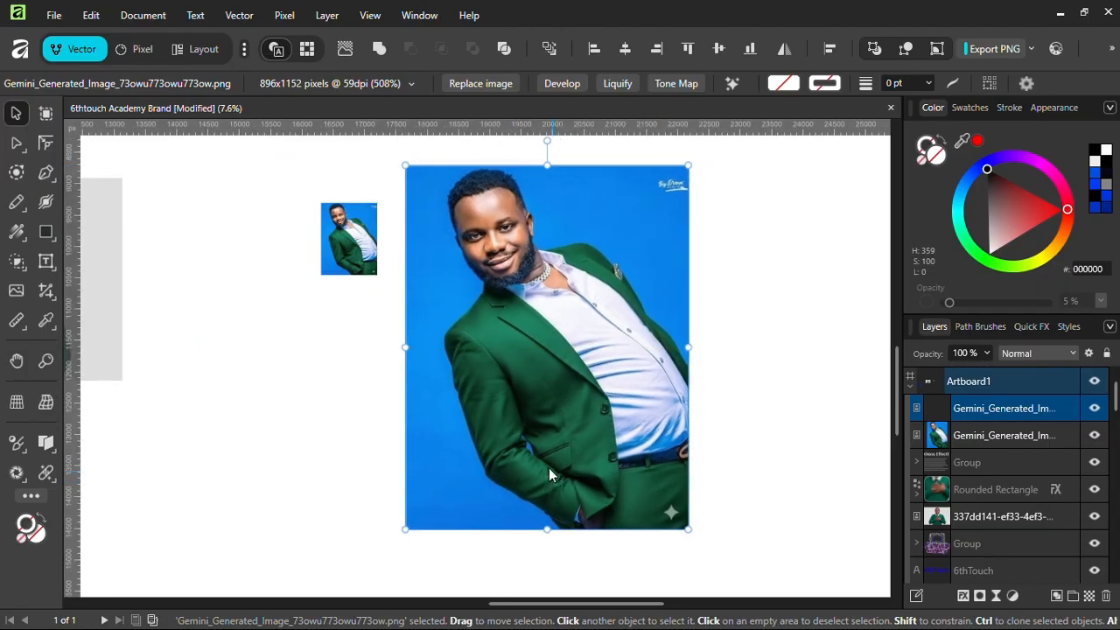
Delete the small copy of the portrait image beside the large one
{"action": "left_click", "coordinate": [364, 226]}
{"action": "key", "text": "Delete"}
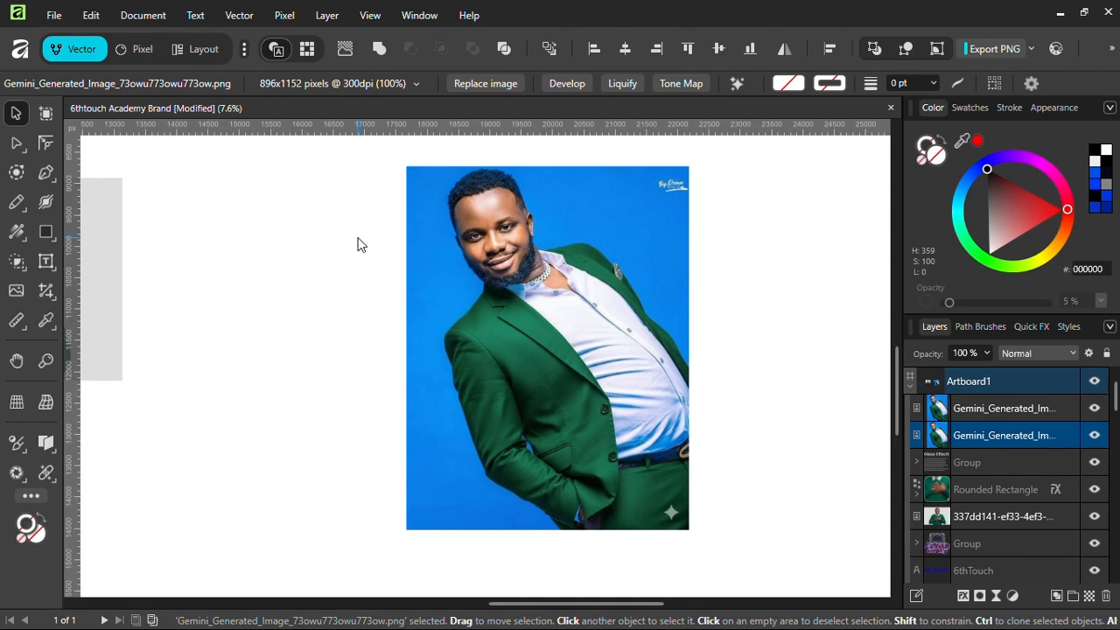
{"action": "scroll", "coordinate": [489, 282], "scroll_direction": "up", "scroll_amount": 2}
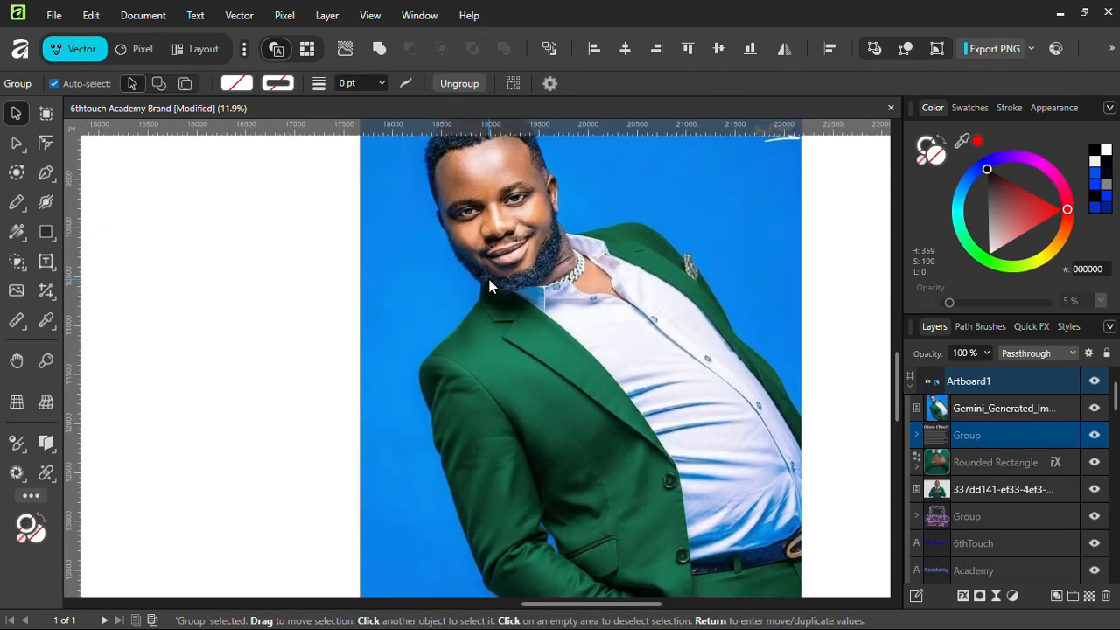
{"action": "scroll", "coordinate": [489, 286], "scroll_direction": "down", "scroll_amount": 2}
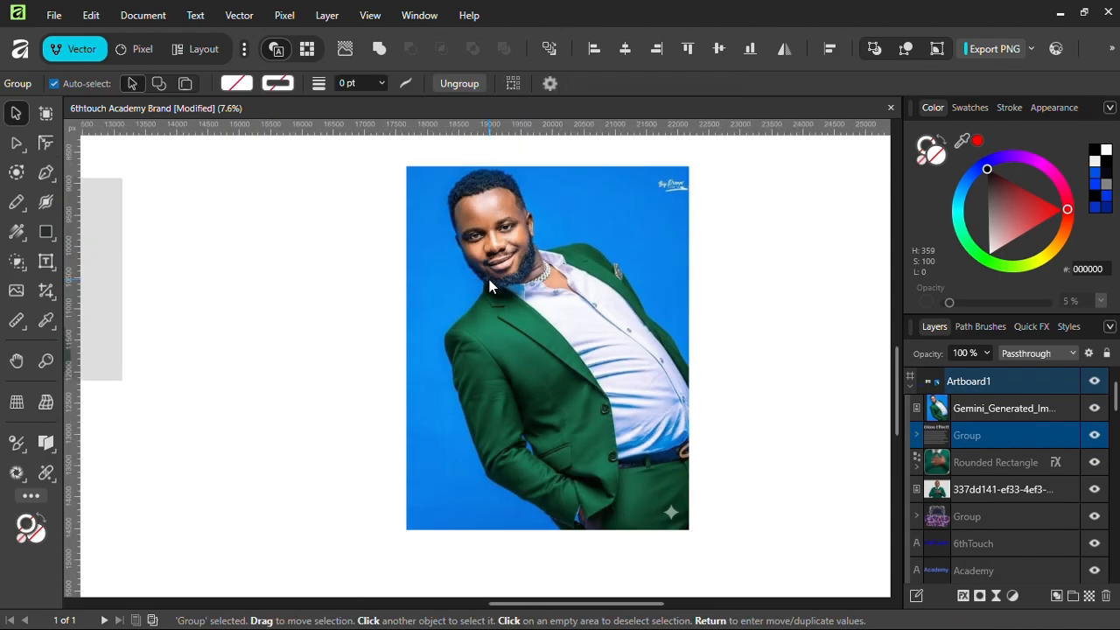
Draw a rounded rectangle over the man's lower torso in the large portrait image
{"action": "left_click", "coordinate": [54, 237]}
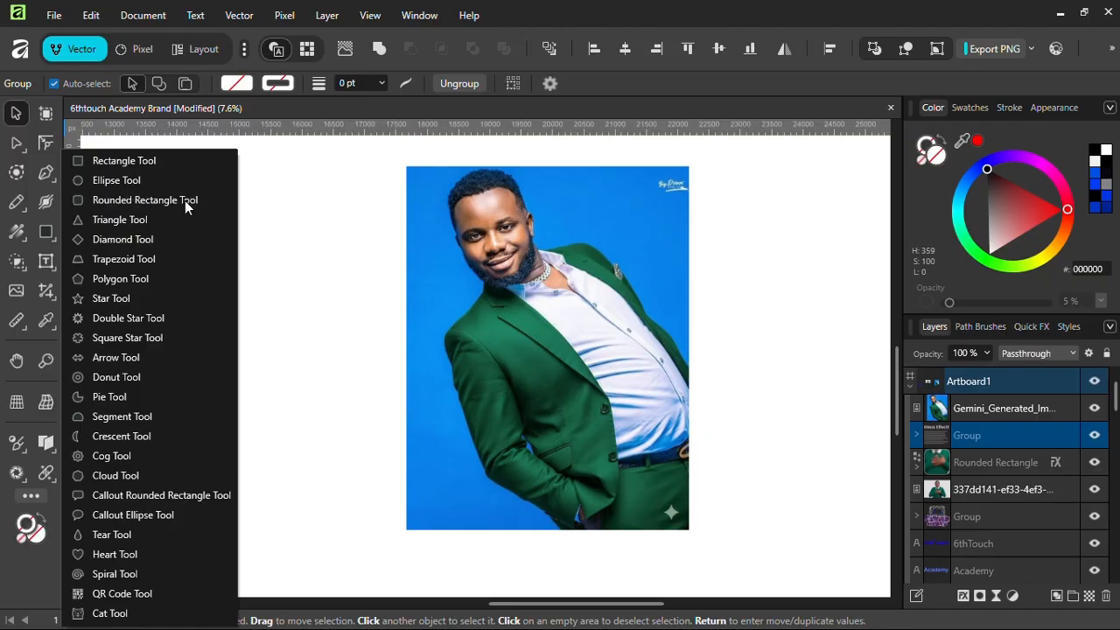
{"action": "left_click", "coordinate": [145, 199]}
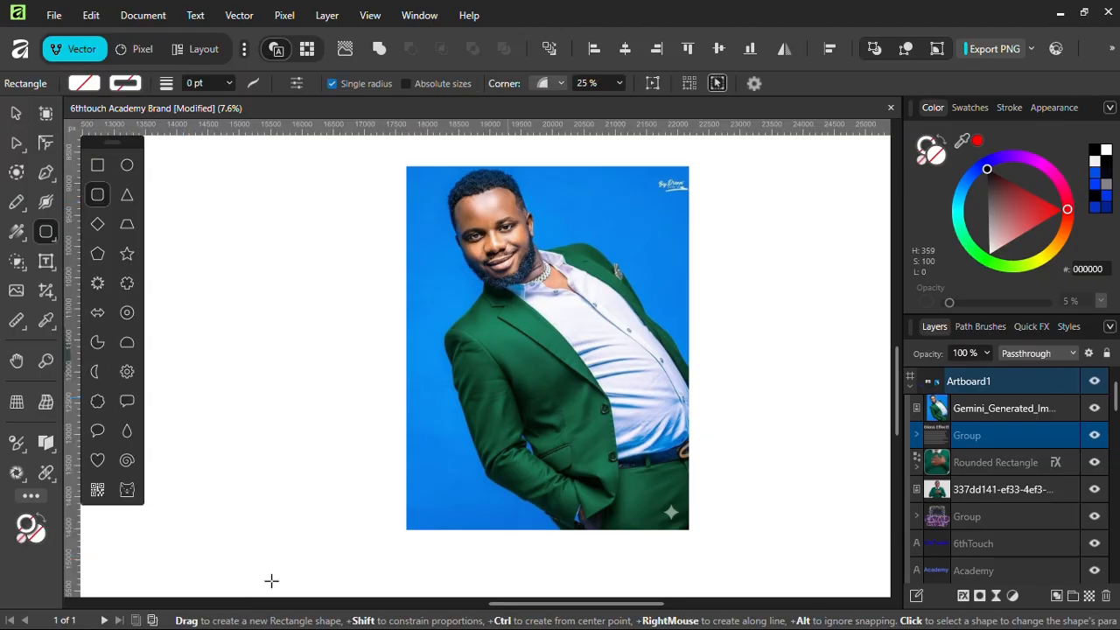
{"action": "left_click_drag", "start_coordinate": [462, 325], "coordinate": [642, 506]}
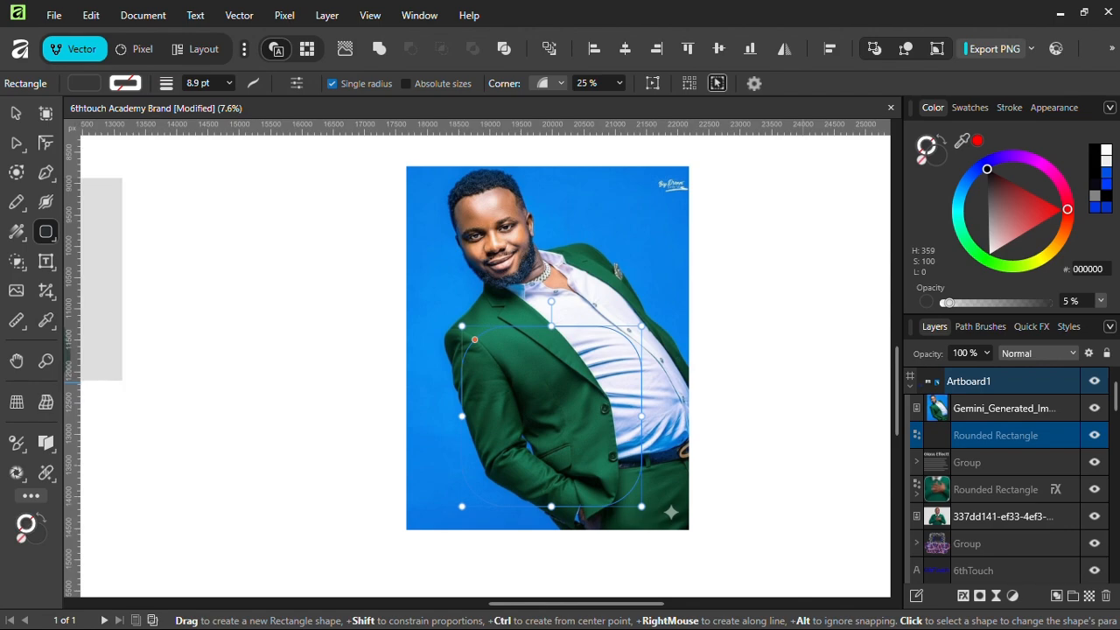
{"action": "key", "text": "v"}
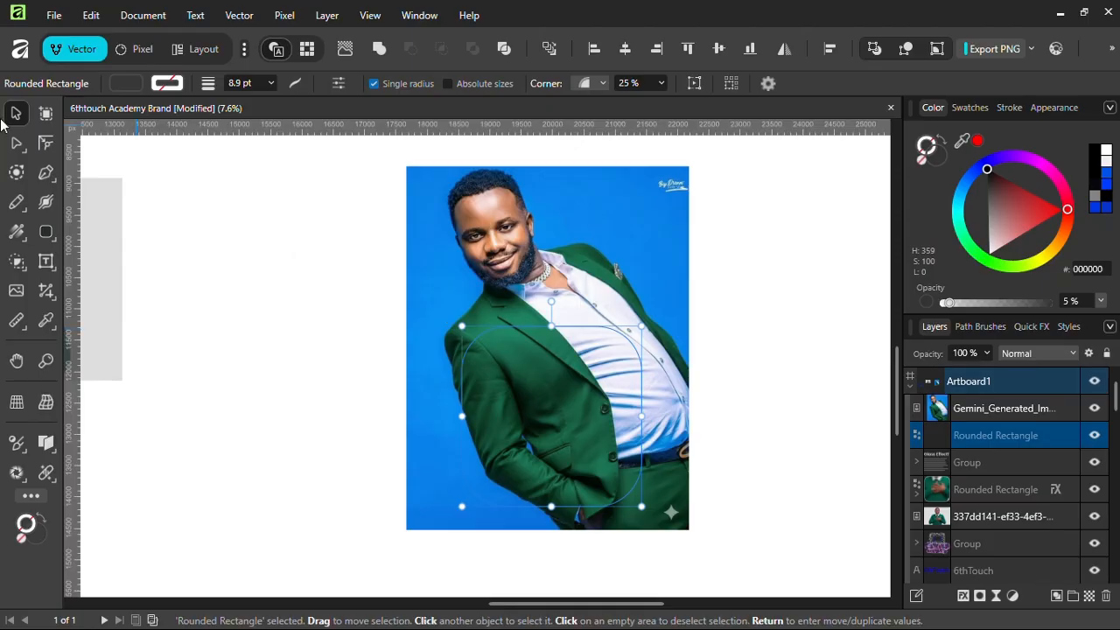
Move the new rounded rectangle above the portrait image in the layer order
{"action": "left_click", "coordinate": [21, 147]}
{"action": "left_click", "coordinate": [492, 350]}
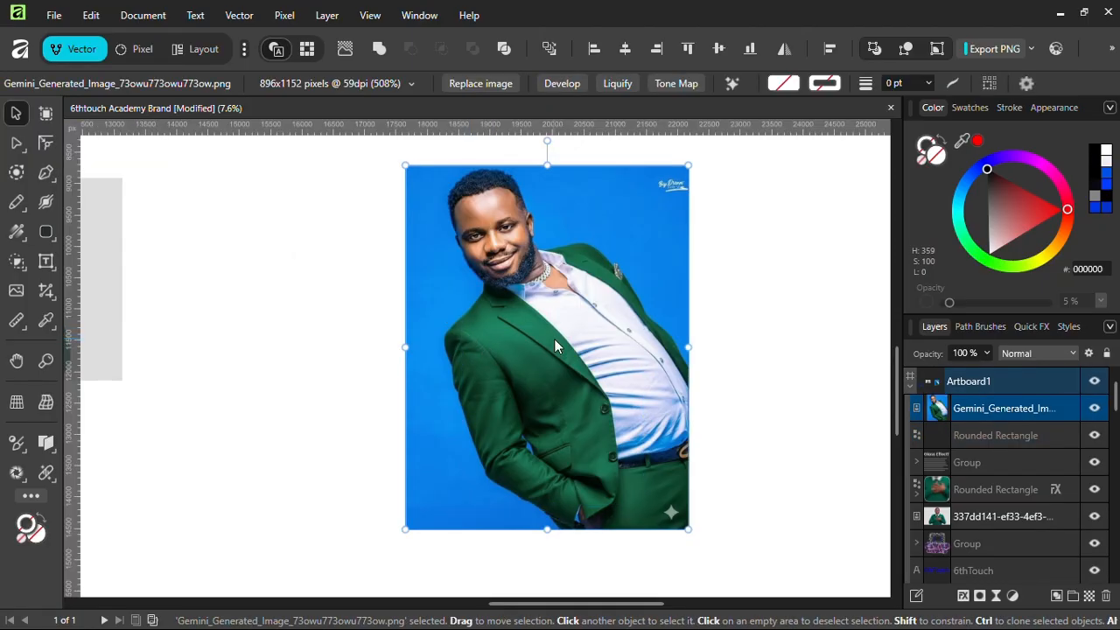
{"action": "left_click", "coordinate": [977, 435]}
{"action": "left_click_drag", "start_coordinate": [977, 434], "coordinate": [947, 392]}
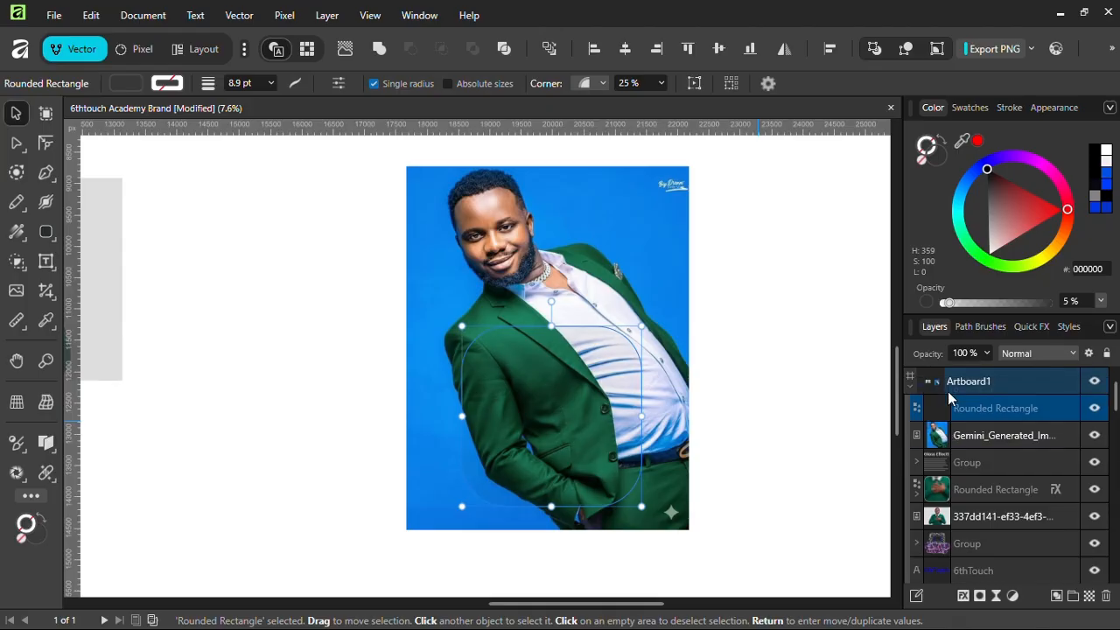
Fill the rounded rectangle with purple 9B17AB at 100% opacity
{"action": "scroll", "coordinate": [580, 411], "scroll_direction": "up", "scroll_amount": 8}
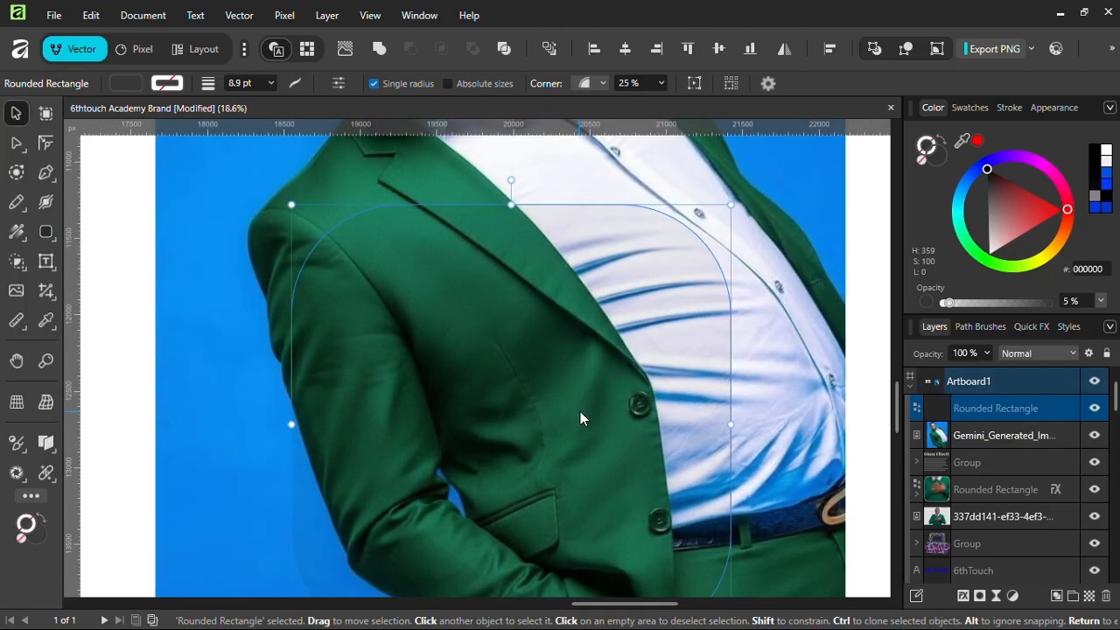
{"action": "scroll", "coordinate": [580, 411], "scroll_direction": "down", "scroll_amount": 5}
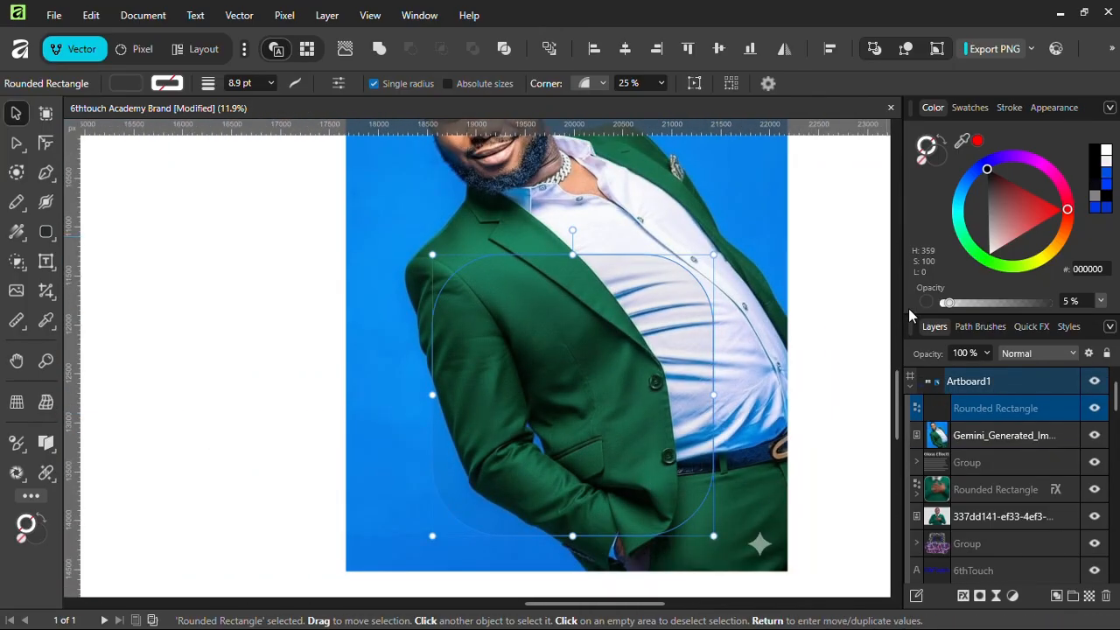
{"action": "left_click", "coordinate": [1030, 201]}
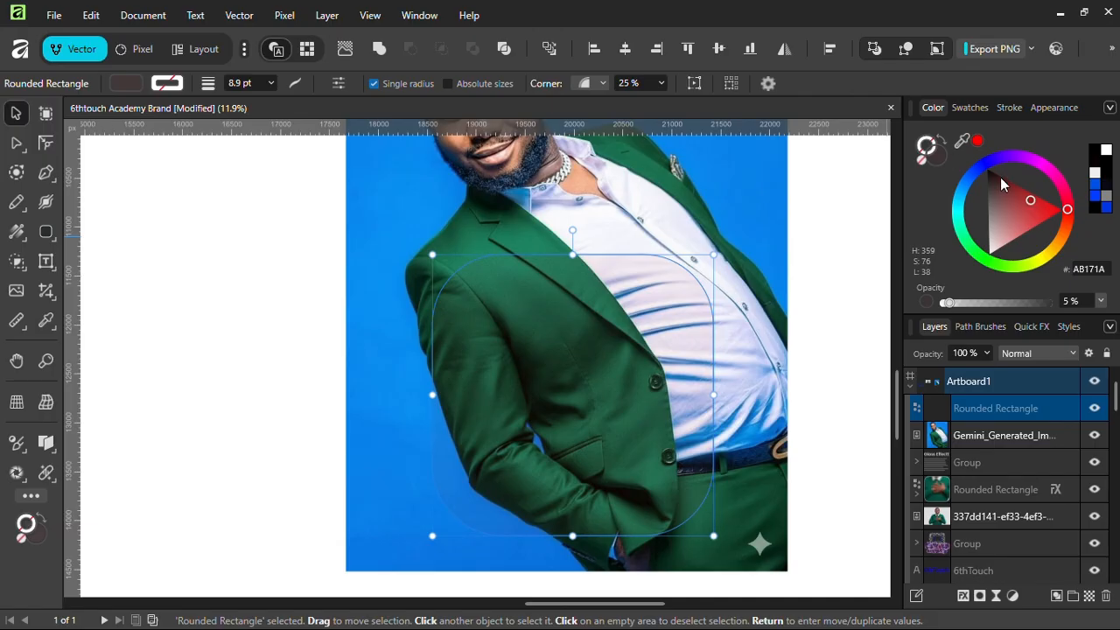
{"action": "left_click_drag", "start_coordinate": [1068, 209], "coordinate": [1043, 141]}
{"action": "left_click_drag", "start_coordinate": [948, 302], "coordinate": [1065, 302]}
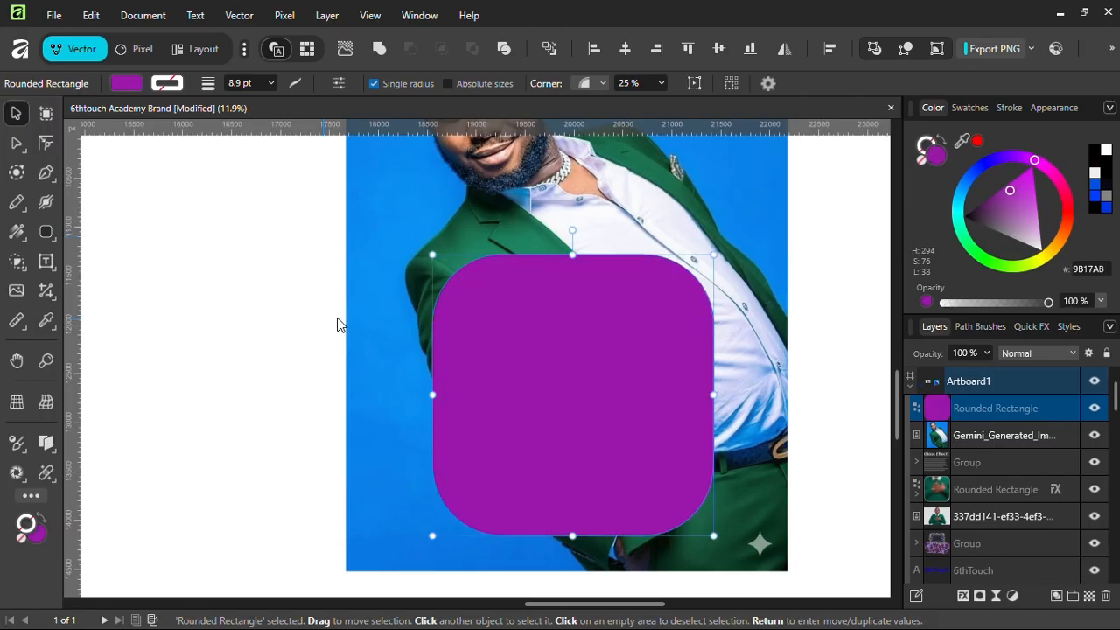
Reduce the rounded rectangle's corner radius to 9%
{"action": "key", "text": "m"}
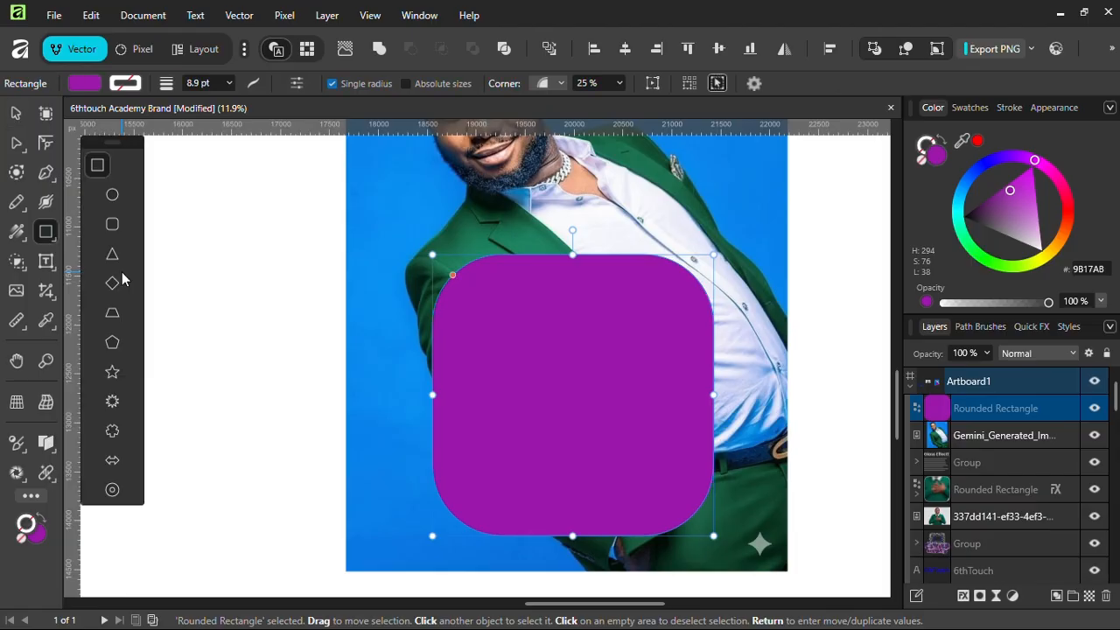
{"action": "mouse_move", "coordinate": [452, 277]}
{"action": "left_mouse_down"}
{"action": "mouse_move", "coordinate": [435, 260]}
{"action": "mouse_move", "coordinate": [447, 271]}
{"action": "left_mouse_up"}
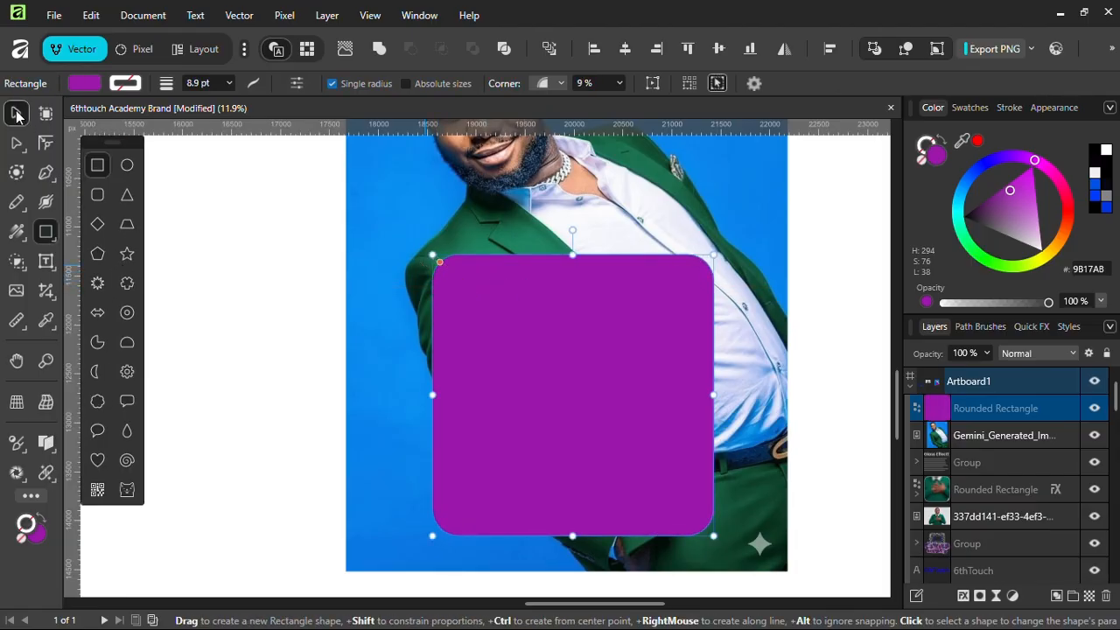
{"action": "key", "text": "v"}
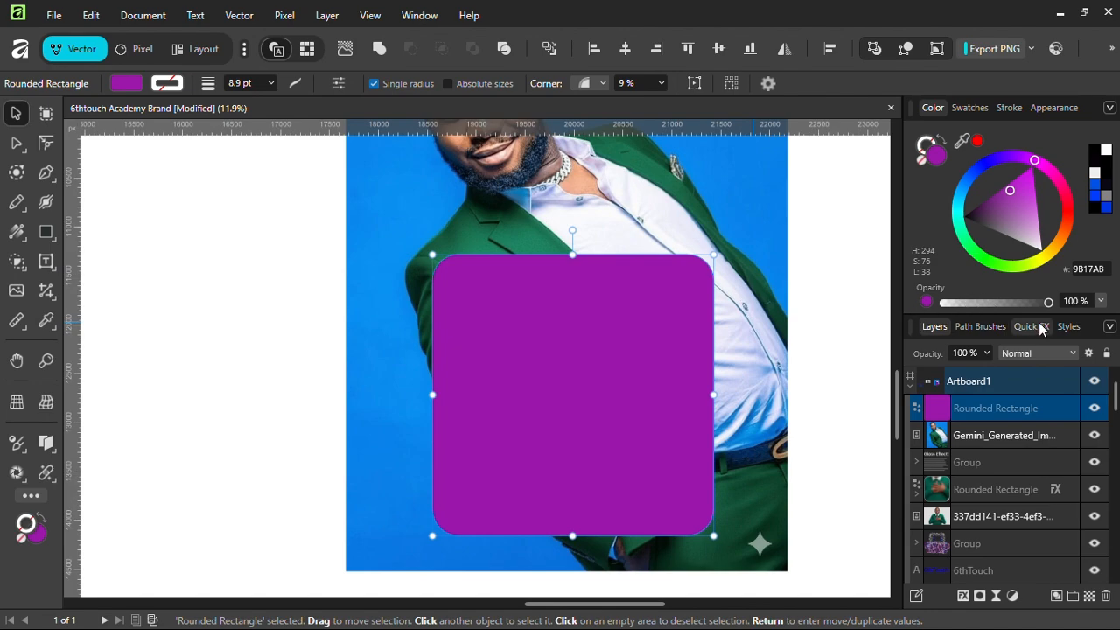
Set the rounded rectangle's fill opacity to 0% and give it a white FFFFFF stroke at 100% opacity
{"action": "left_click_drag", "start_coordinate": [1047, 302], "coordinate": [910, 313]}
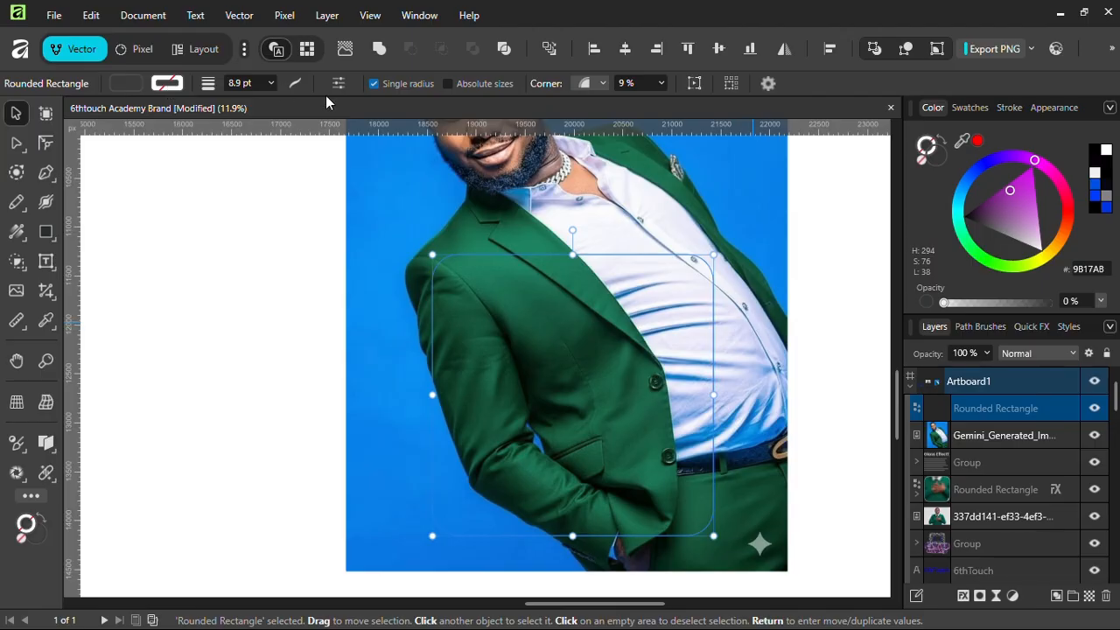
{"action": "left_click", "coordinate": [929, 142]}
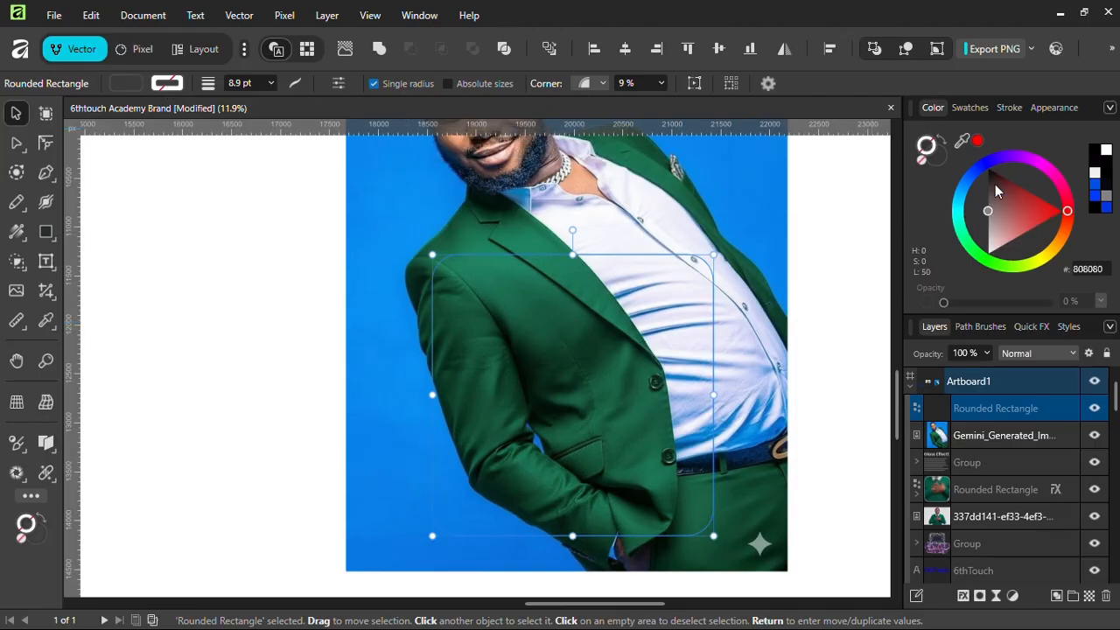
{"action": "left_click_drag", "start_coordinate": [1010, 215], "coordinate": [966, 292]}
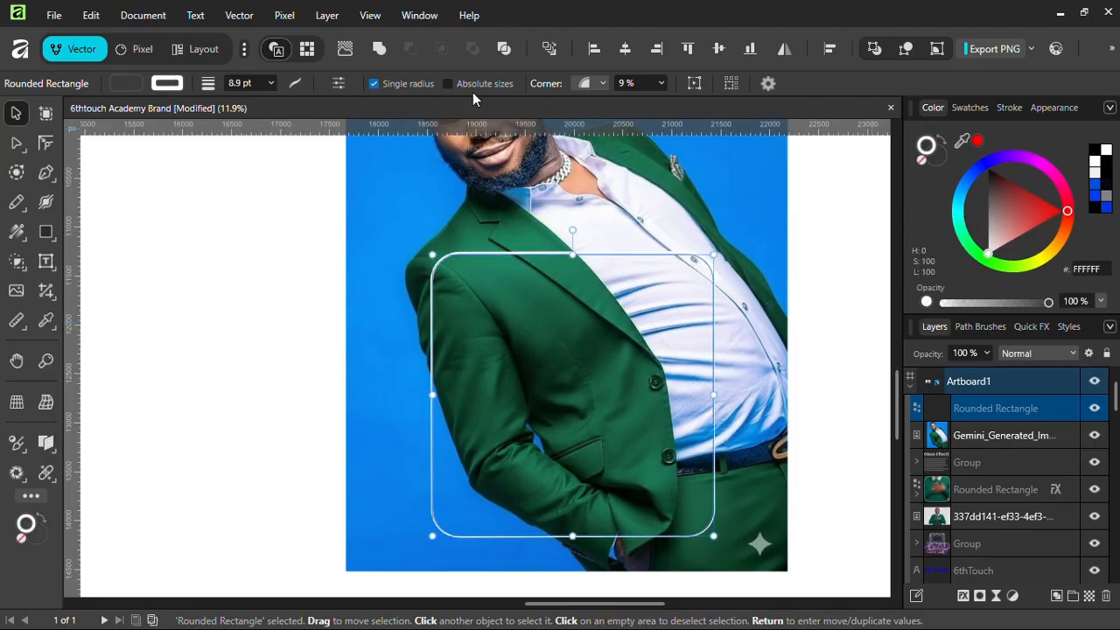
Set the rounded rectangle's stroke width to 1 pt
{"action": "left_click", "coordinate": [238, 84]}
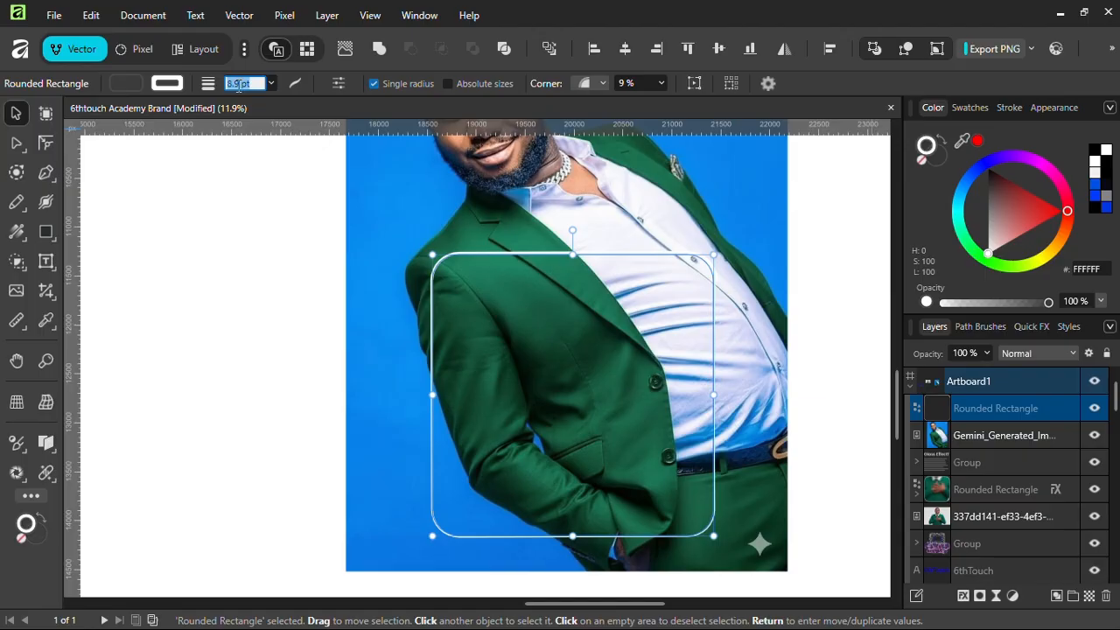
{"action": "type", "text": "2"}
{"action": "key", "text": "Return"}
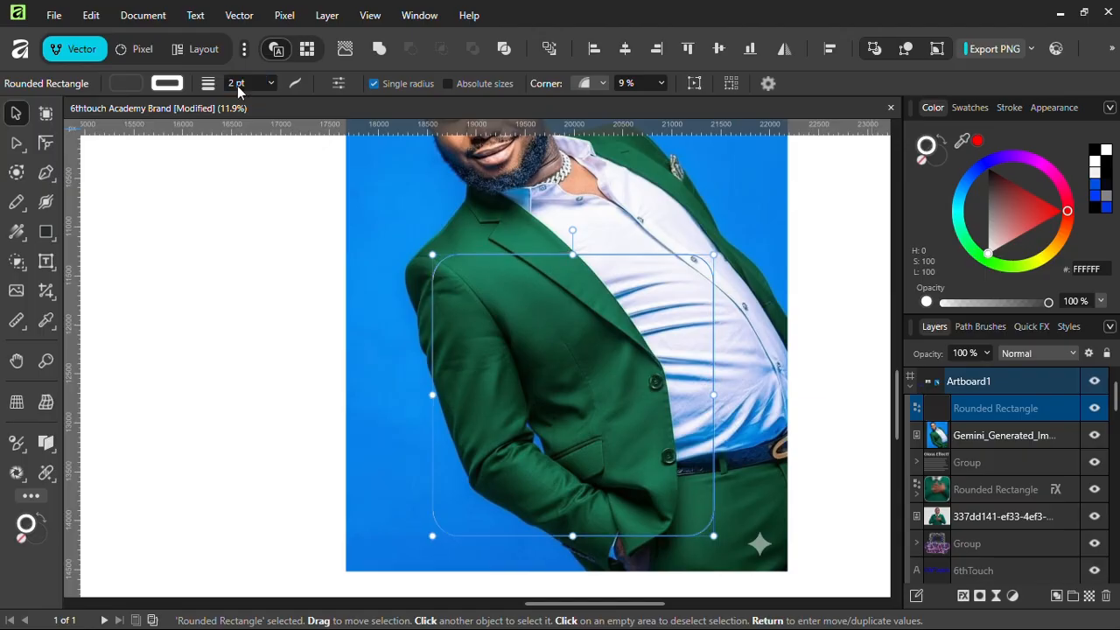
{"action": "scroll", "coordinate": [610, 288], "scroll_direction": "down", "scroll_amount": 4}
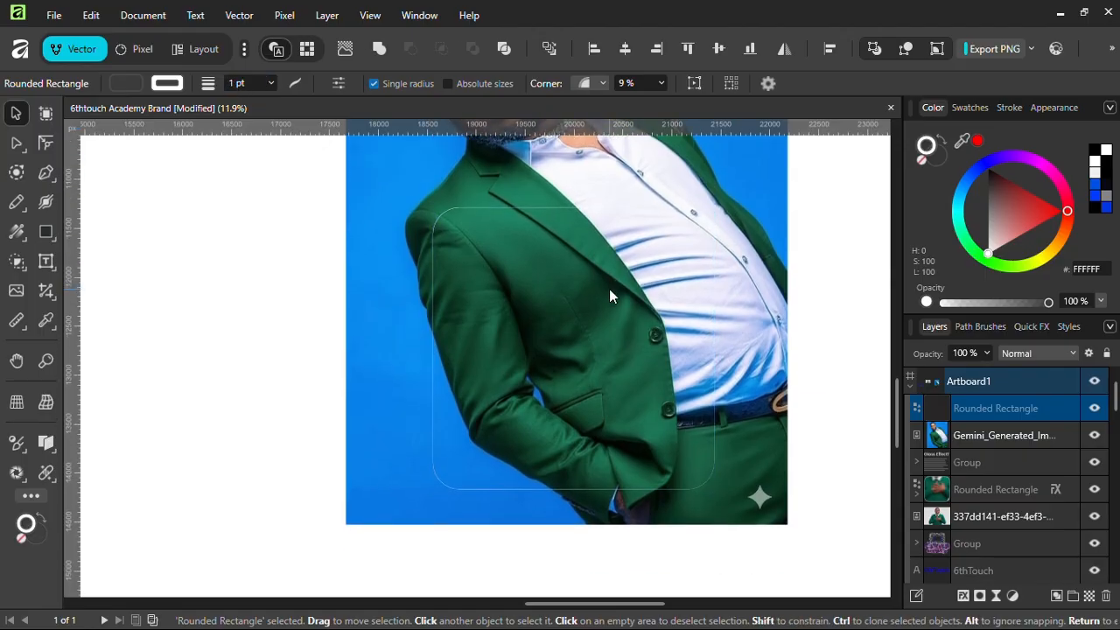
{"action": "scroll", "coordinate": [609, 288], "scroll_direction": "up", "scroll_amount": 3}
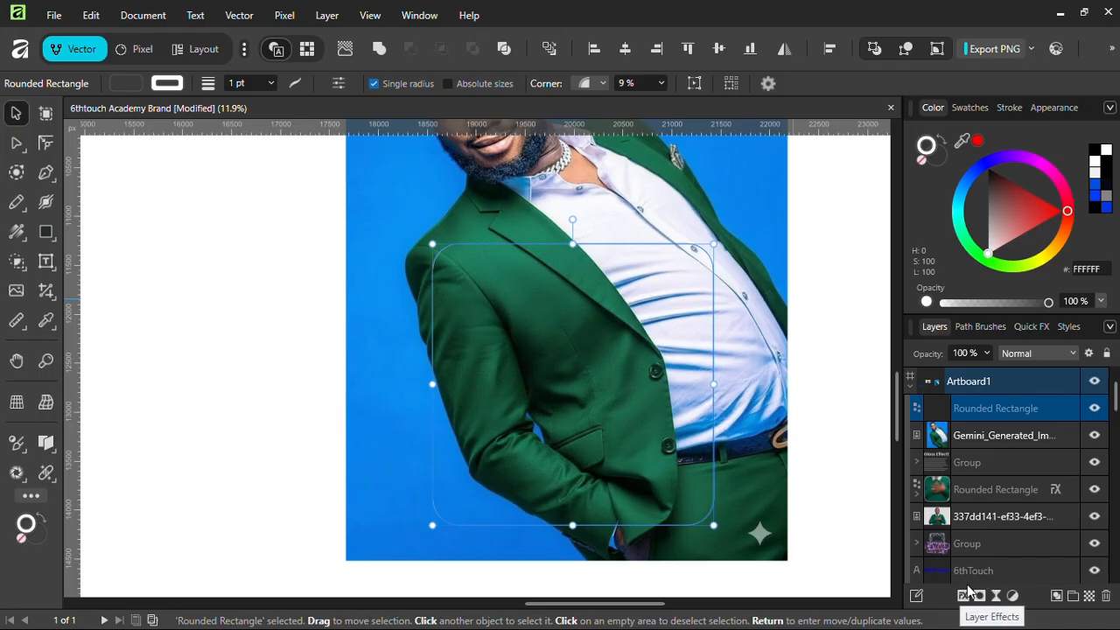
Duplicate the portrait image and nest the copy inside the rounded rectangle layer so it is clipped to the shape
{"action": "left_click", "coordinate": [1006, 435]}
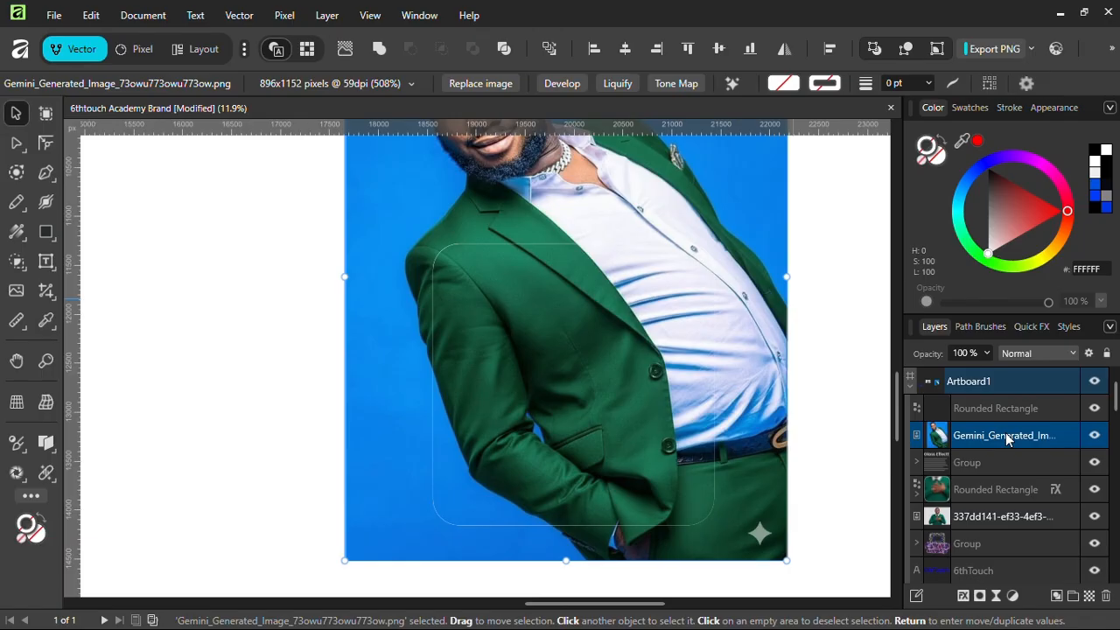
{"action": "key", "text": "ctrl+j"}
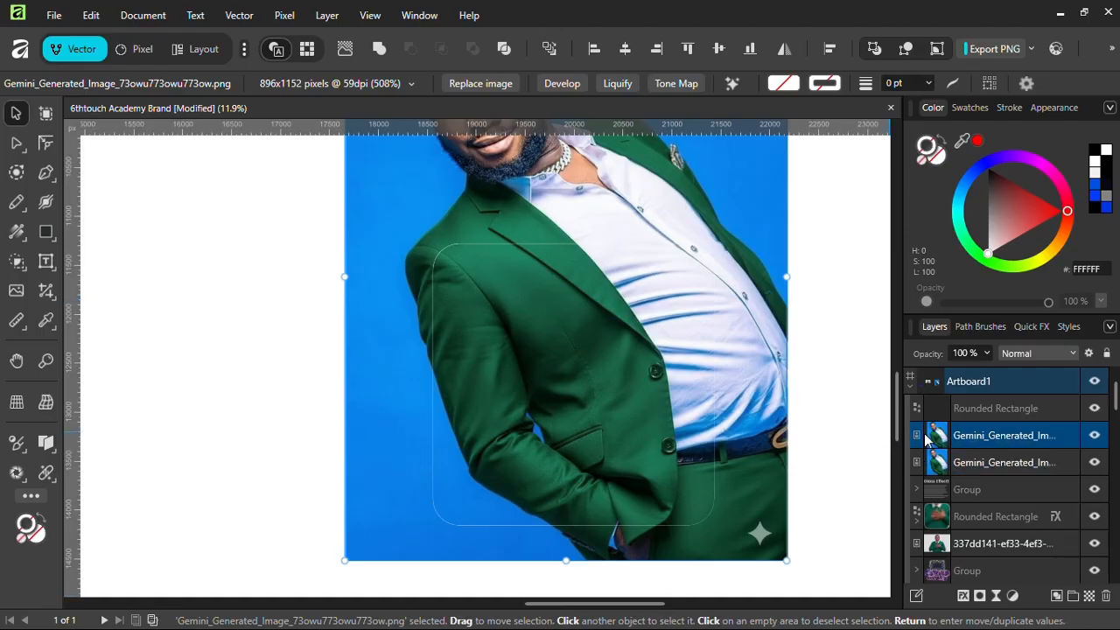
{"action": "left_click_drag", "start_coordinate": [926, 441], "coordinate": [928, 400]}
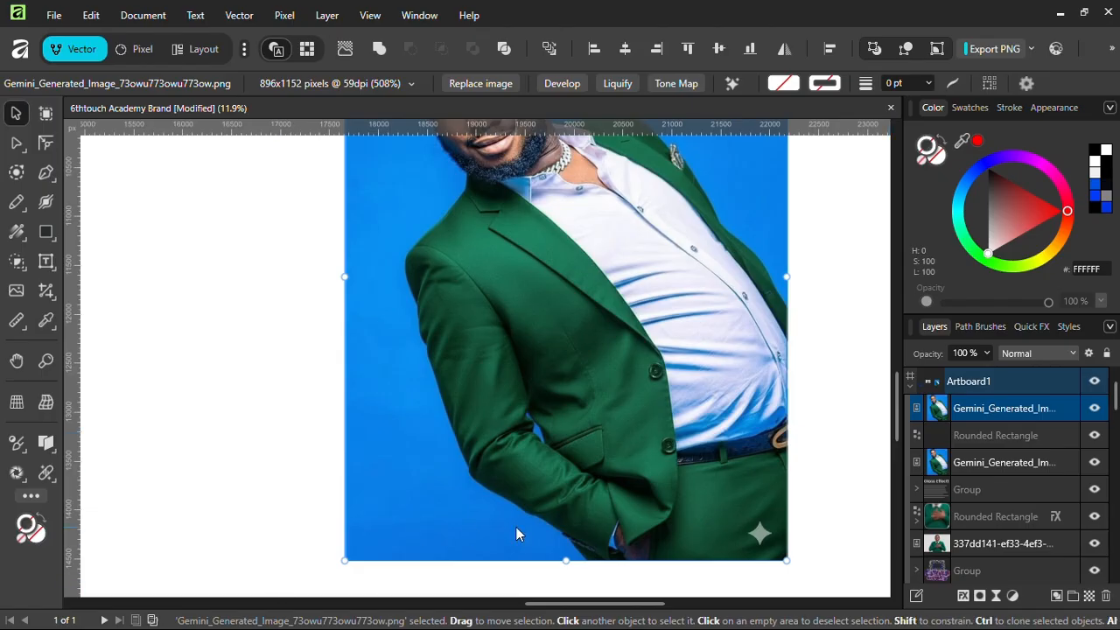
{"action": "left_click_drag", "start_coordinate": [921, 408], "coordinate": [915, 435]}
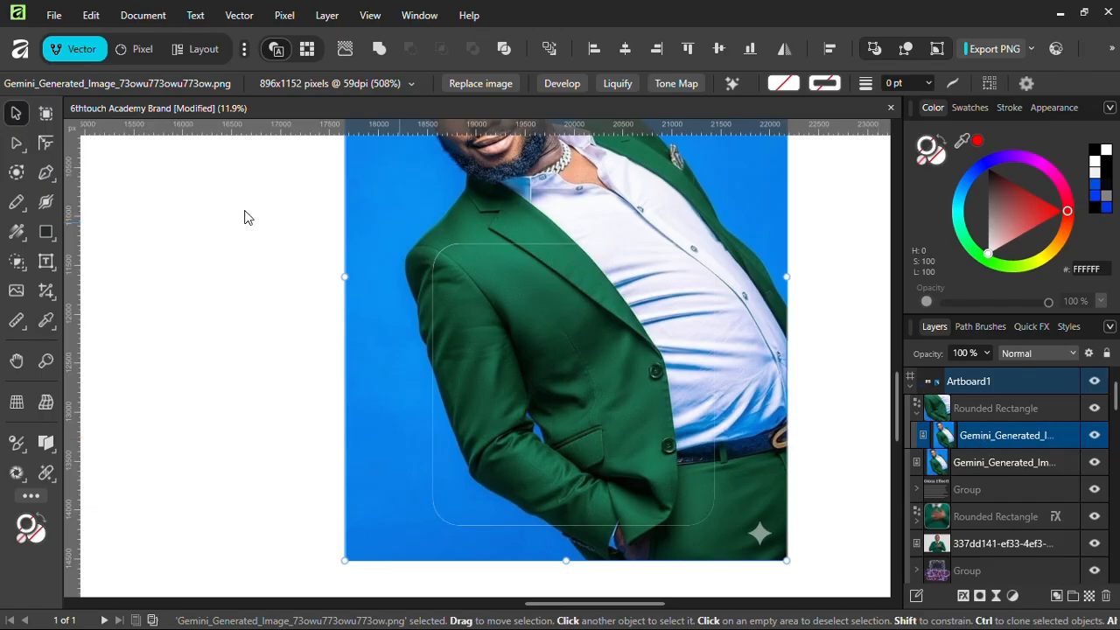
Add a live Gaussian Blur filter with a radius of about 54.7 px to the clipped portrait copy
{"action": "left_click", "coordinate": [286, 15]}
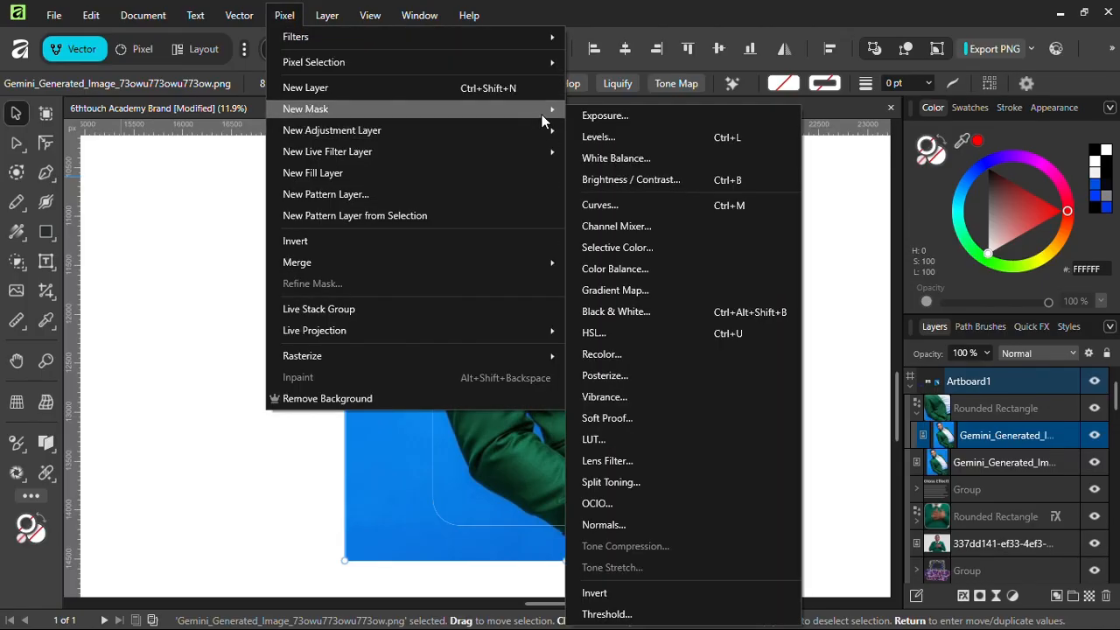
{"action": "mouse_move", "coordinate": [554, 162]}
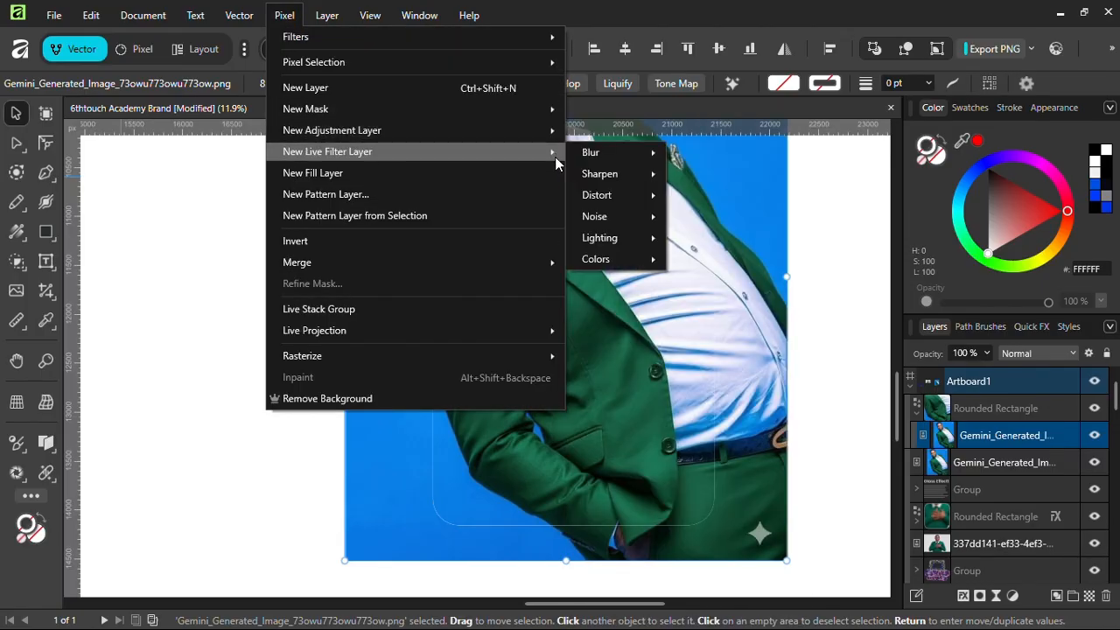
{"action": "mouse_move", "coordinate": [645, 153]}
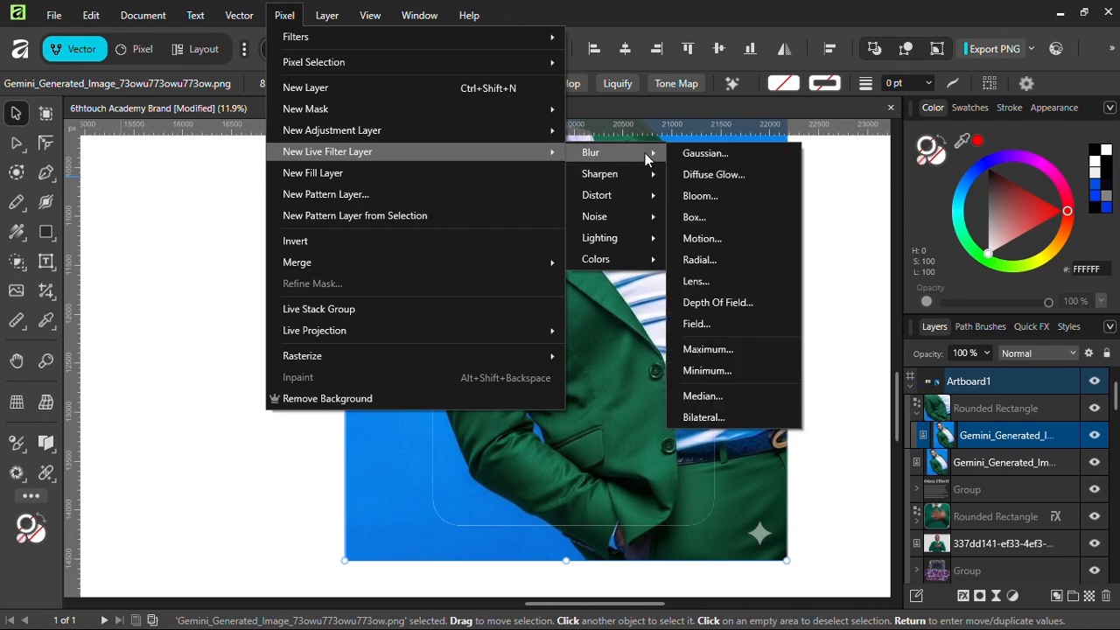
{"action": "left_click", "coordinate": [711, 157]}
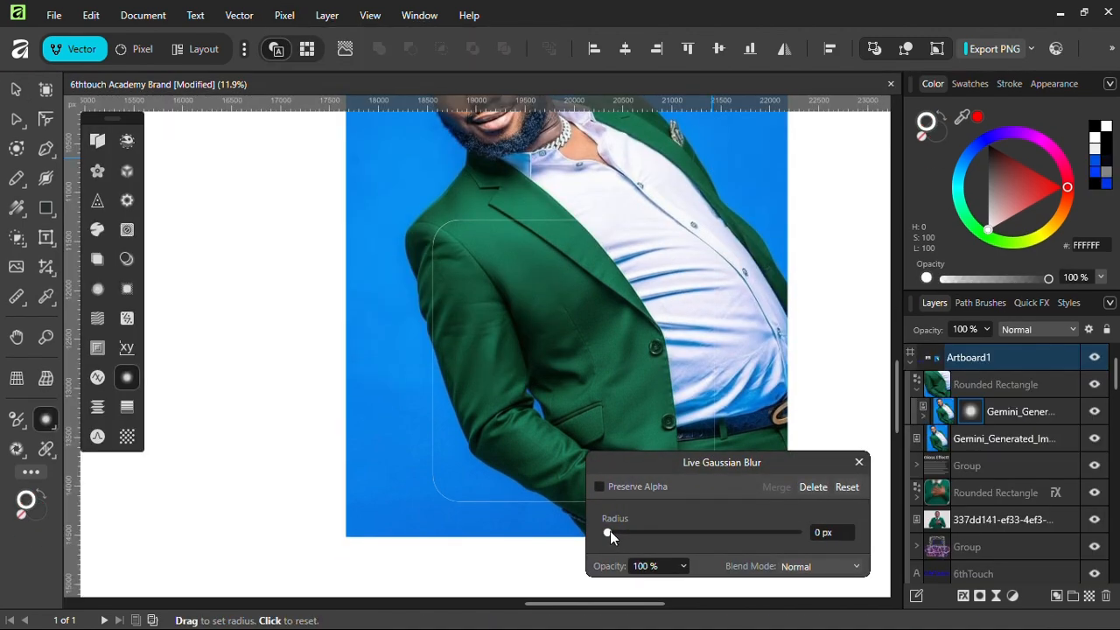
{"action": "left_click_drag", "start_coordinate": [613, 532], "coordinate": [706, 531]}
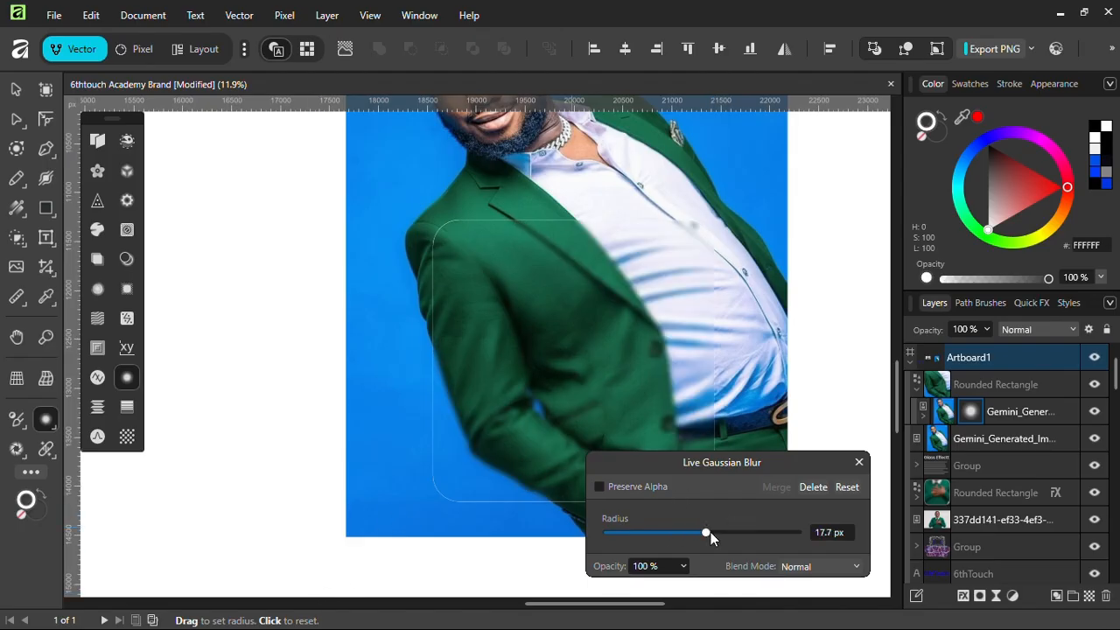
{"action": "left_click", "coordinate": [705, 531]}
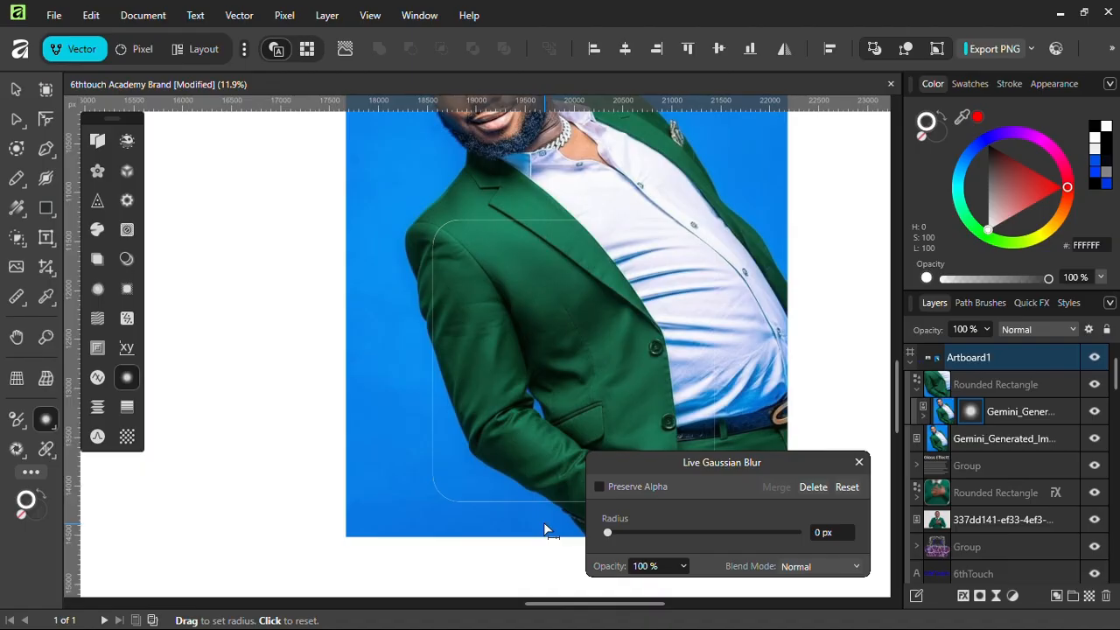
{"action": "left_click_drag", "start_coordinate": [609, 531], "coordinate": [777, 530]}
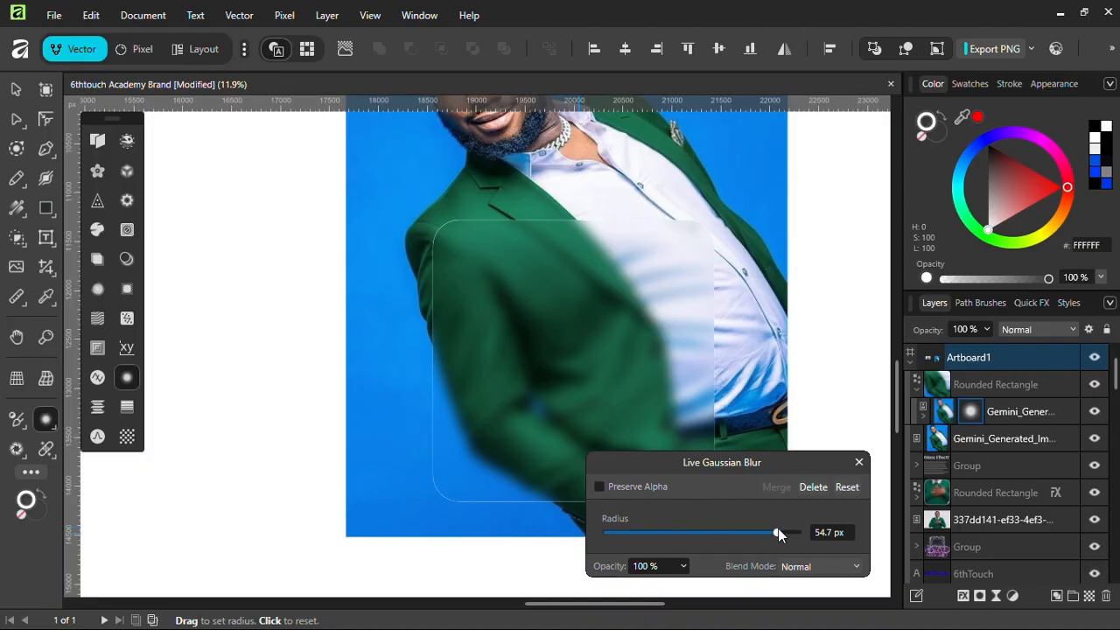
{"action": "mouse_move", "coordinate": [777, 536]}
{"action": "left_mouse_down"}
{"action": "mouse_move", "coordinate": [751, 533]}
{"action": "mouse_move", "coordinate": [775, 529]}
{"action": "left_mouse_up"}
{"action": "left_click", "coordinate": [859, 461]}
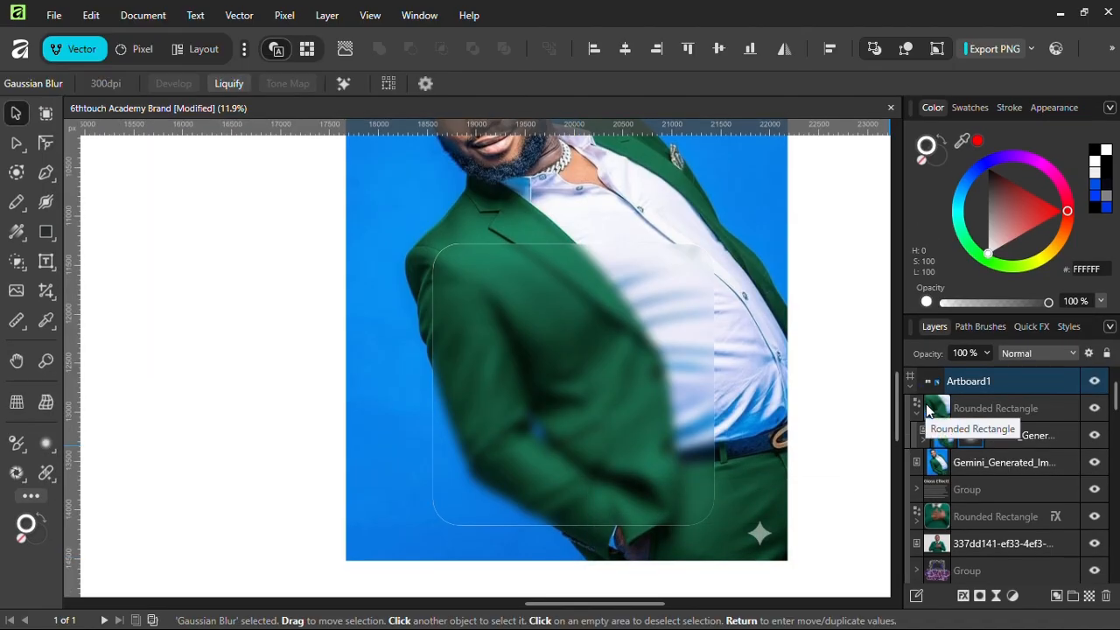
Enable a Bevel / Emboss layer effect on the rounded rectangle with azimuth -50.4° and elevation 0°
{"action": "left_click", "coordinate": [927, 410]}
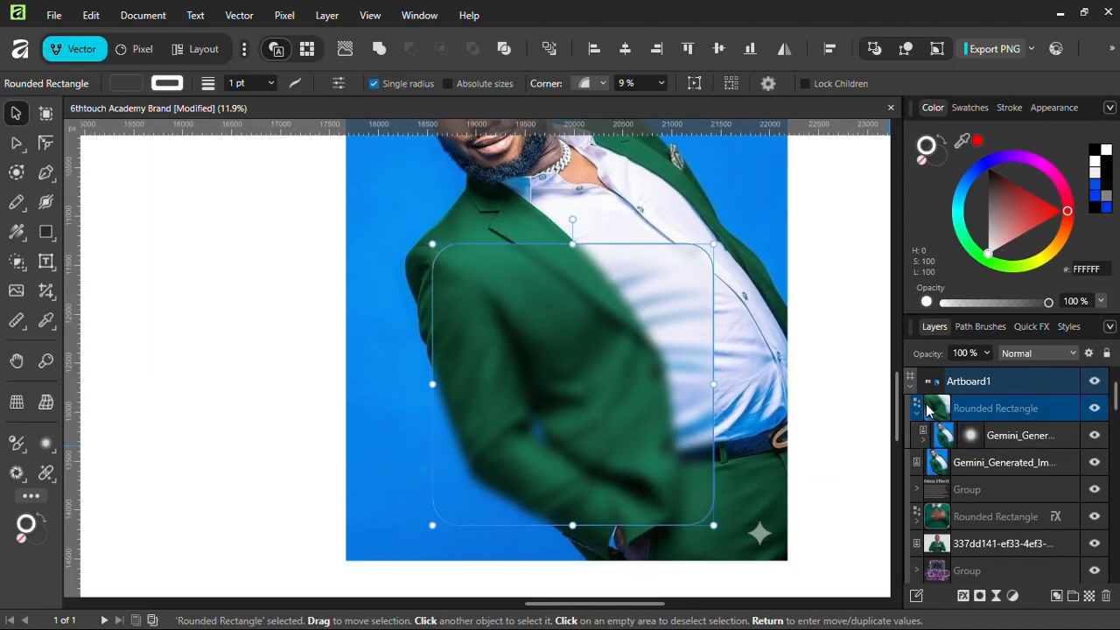
{"action": "left_click", "coordinate": [963, 596]}
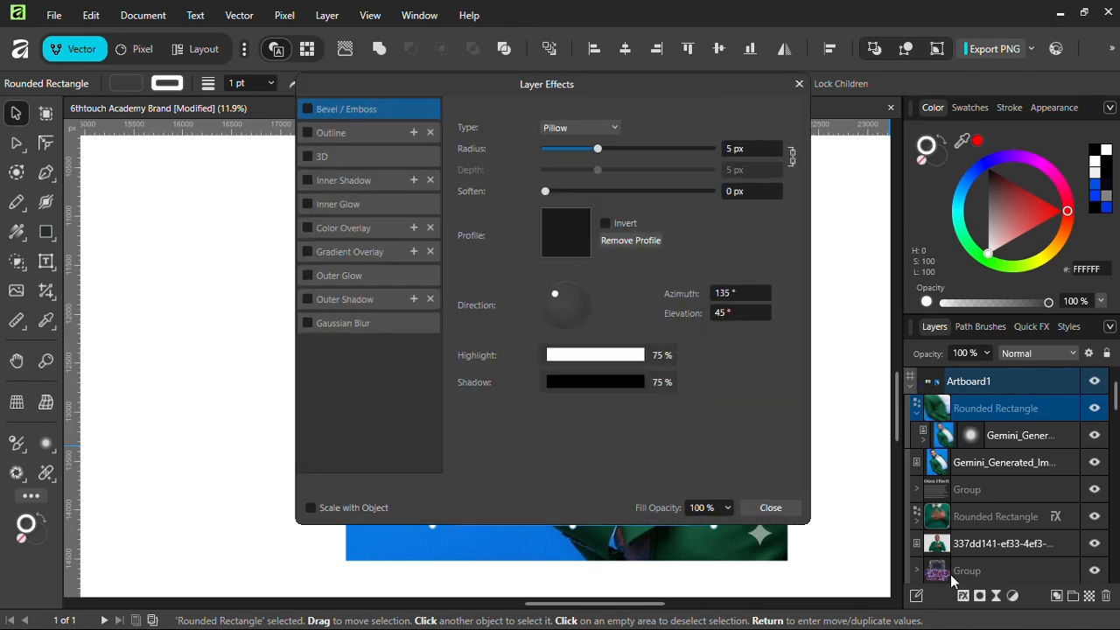
{"action": "left_click_drag", "start_coordinate": [523, 86], "coordinate": [786, 186]}
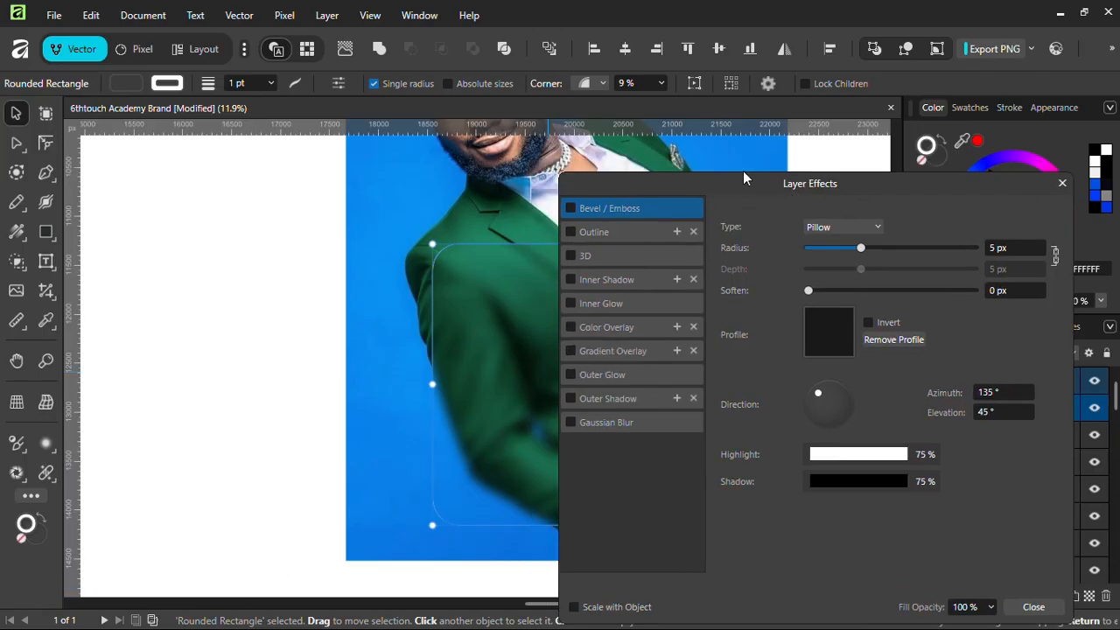
{"action": "left_click", "coordinate": [571, 208]}
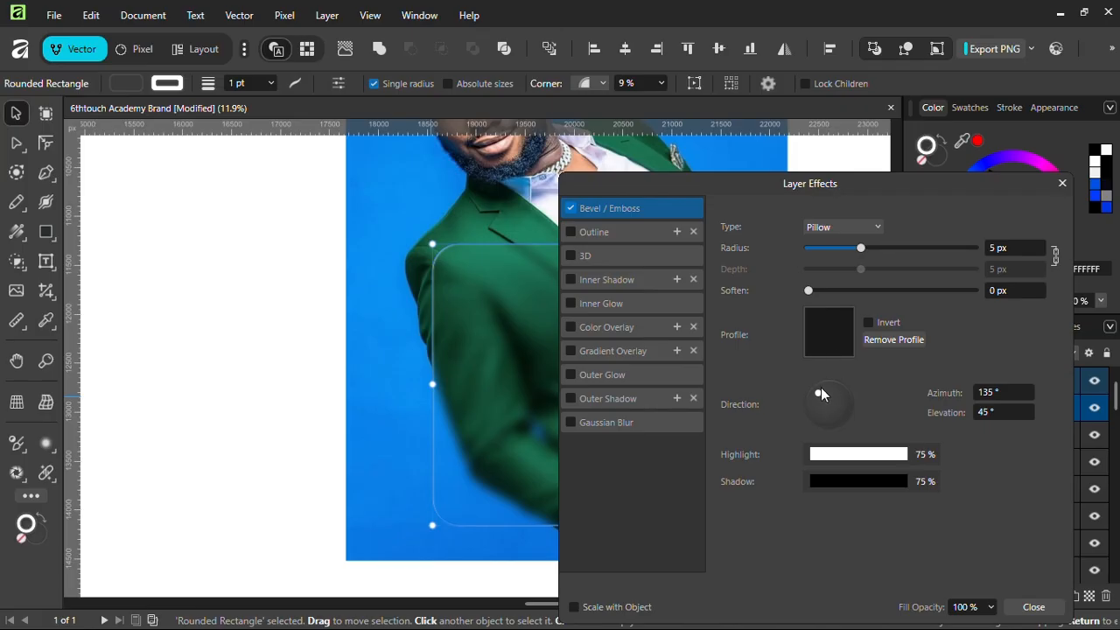
{"action": "mouse_move", "coordinate": [817, 387]}
{"action": "left_mouse_down"}
{"action": "mouse_move", "coordinate": [858, 417]}
{"action": "mouse_move", "coordinate": [862, 455]}
{"action": "left_mouse_up"}
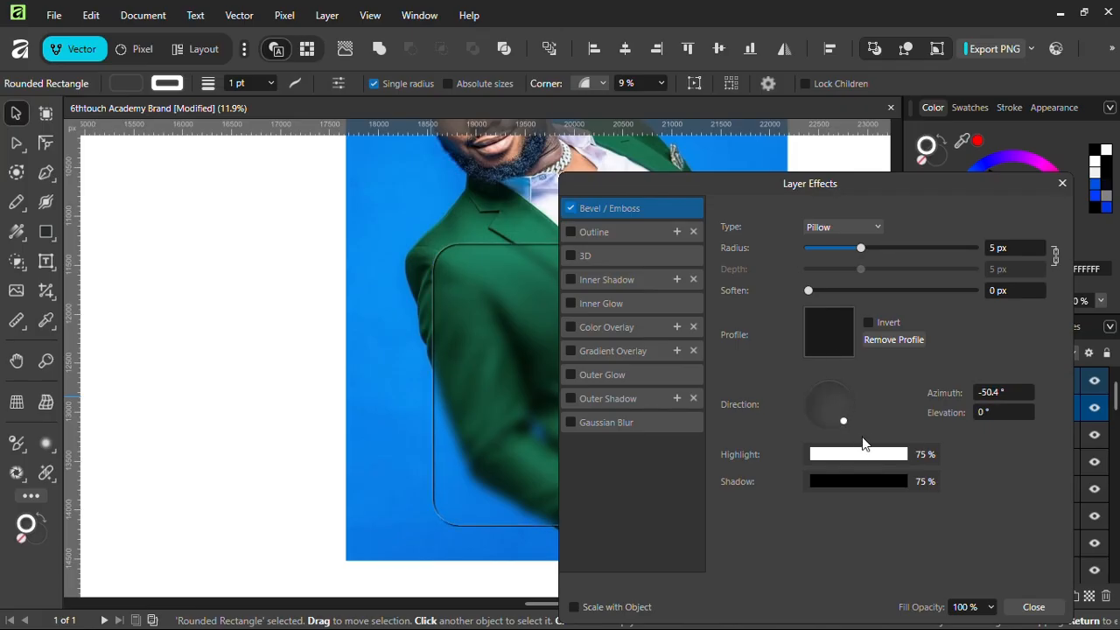
Set the bevel type to Emboss and apply the standard S-shaped profile, adjusting its middle curve points
{"action": "left_click", "coordinate": [852, 229]}
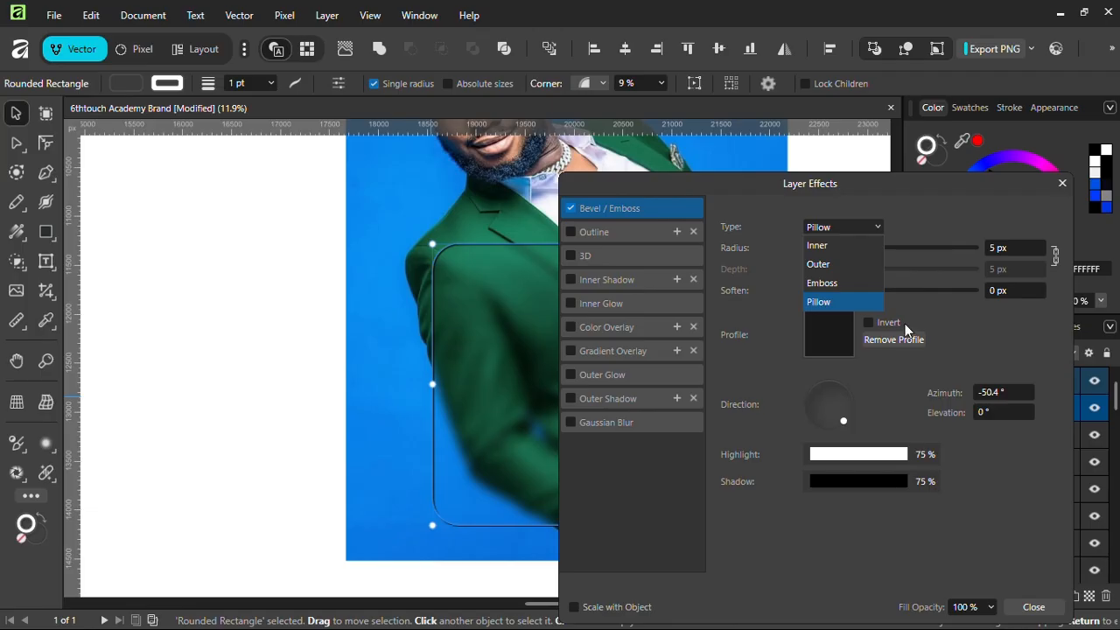
{"action": "left_click", "coordinate": [842, 302]}
{"action": "left_click", "coordinate": [865, 229]}
{"action": "left_click", "coordinate": [814, 298]}
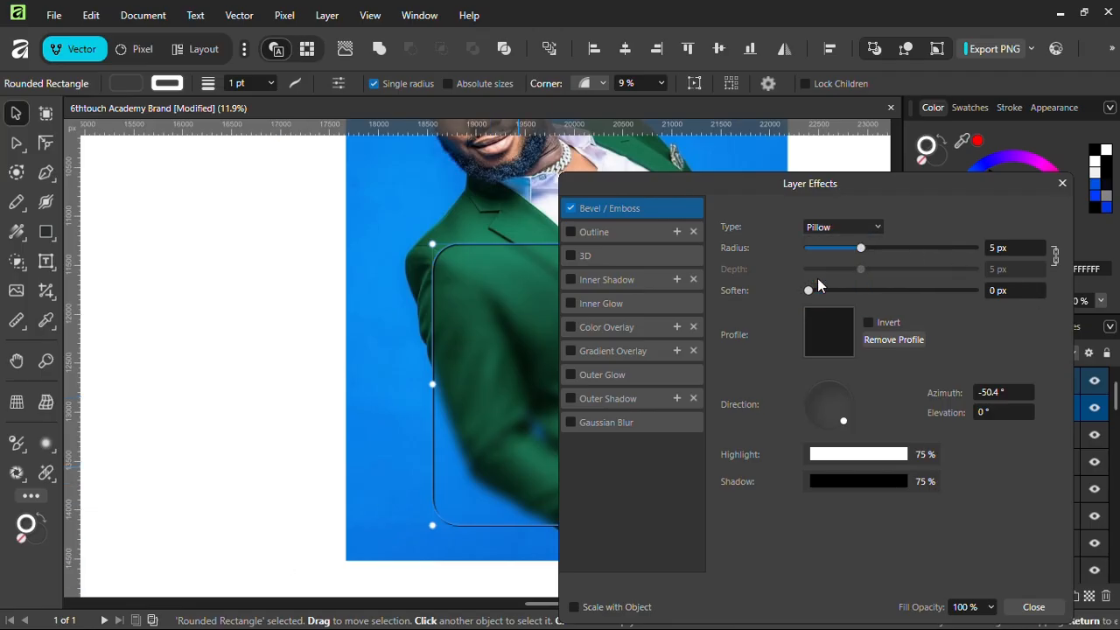
{"action": "left_click", "coordinate": [827, 329]}
{"action": "left_click", "coordinate": [874, 550]}
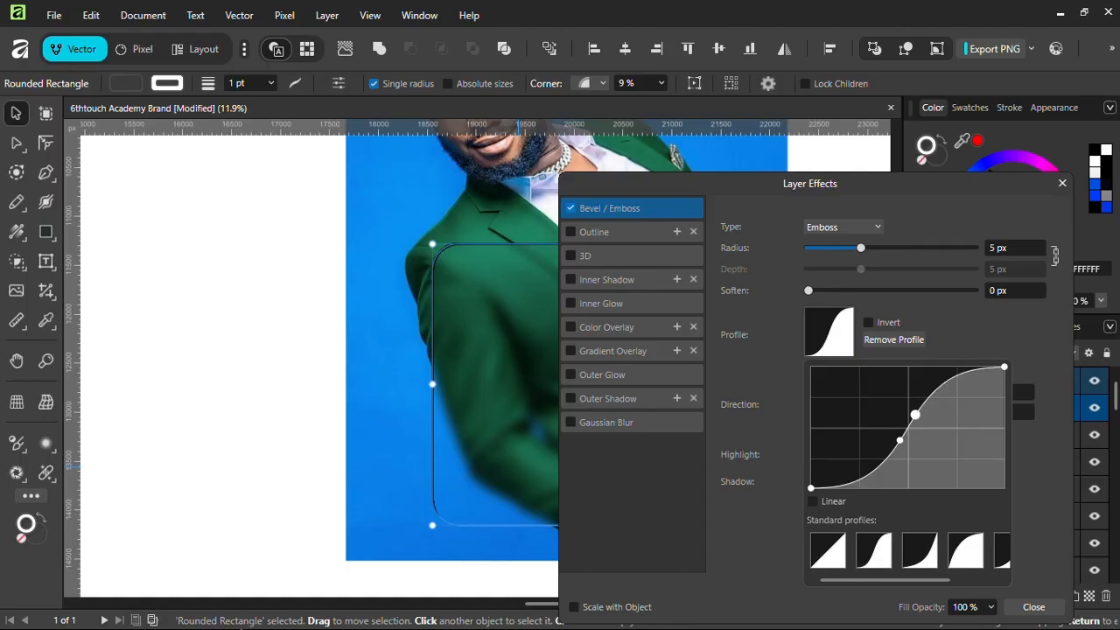
{"action": "left_click_drag", "start_coordinate": [915, 414], "coordinate": [894, 458]}
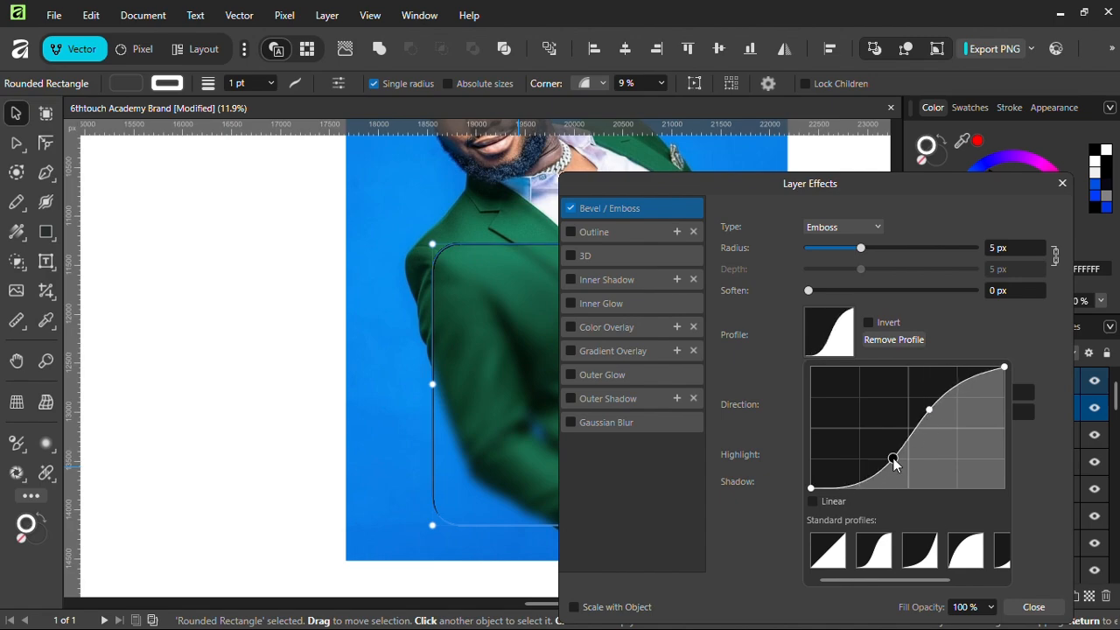
{"action": "left_click", "coordinate": [925, 321]}
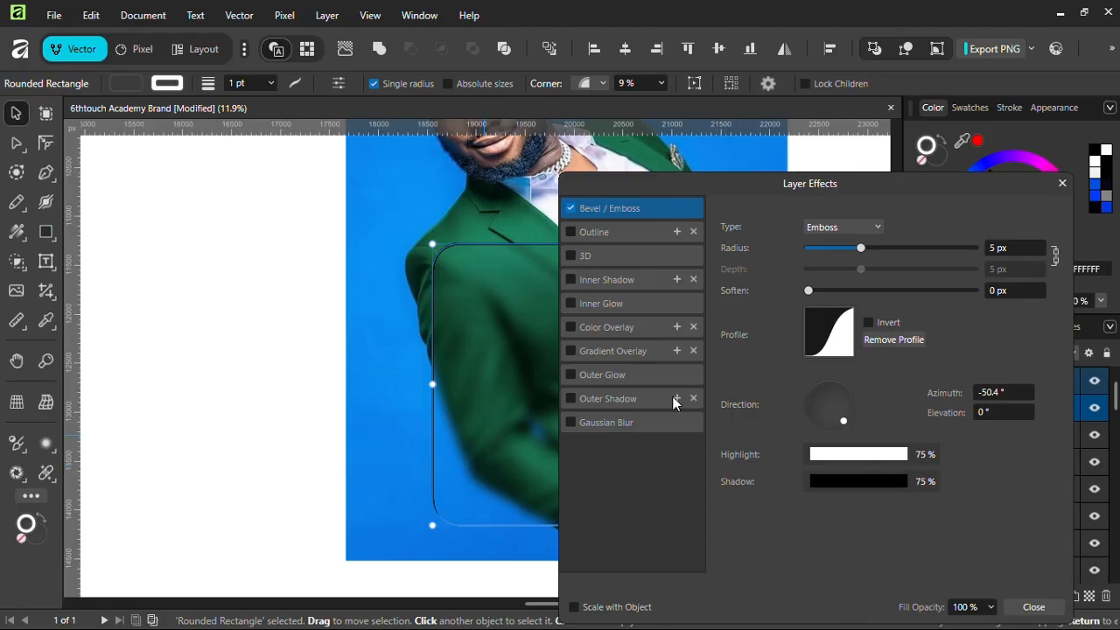
Change the bevel to the Outer type with a 2.6 px radius, 20 px soften and 27% shadow opacity
{"action": "left_click", "coordinate": [878, 227]}
{"action": "left_click", "coordinate": [817, 246]}
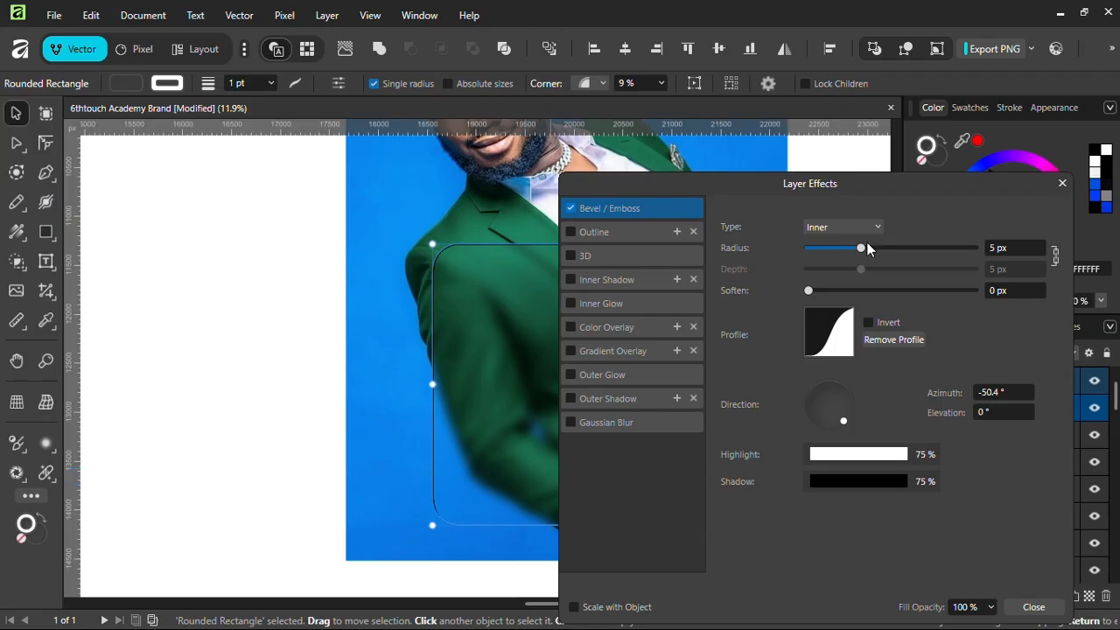
{"action": "left_click", "coordinate": [878, 228]}
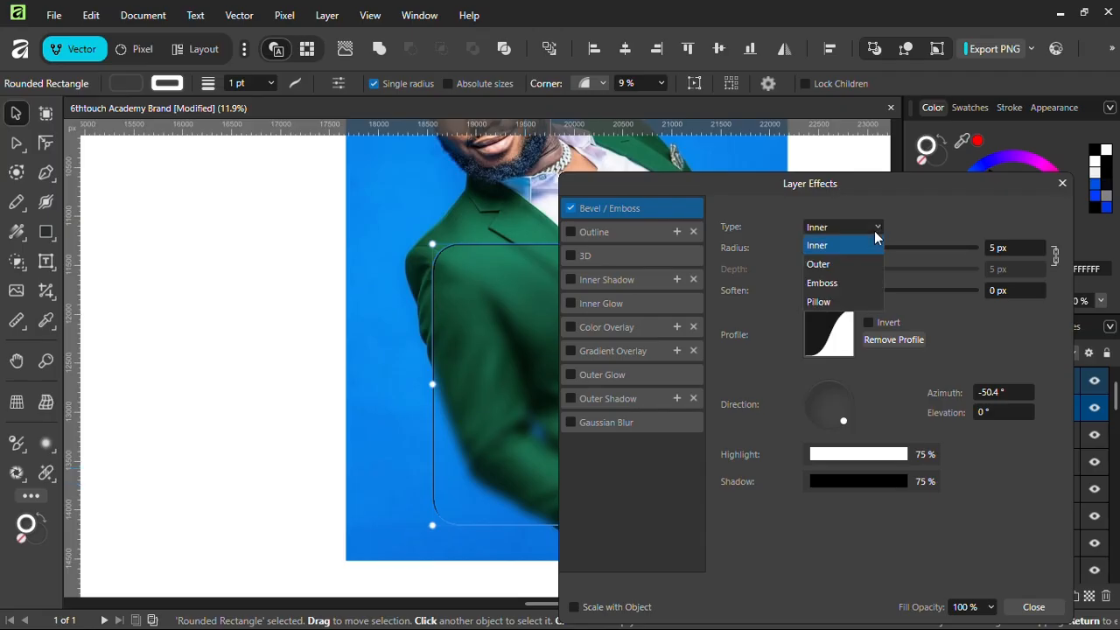
{"action": "left_click", "coordinate": [837, 266]}
{"action": "mouse_move", "coordinate": [861, 247]}
{"action": "left_mouse_down"}
{"action": "mouse_move", "coordinate": [922, 247]}
{"action": "mouse_move", "coordinate": [854, 248]}
{"action": "left_mouse_up"}
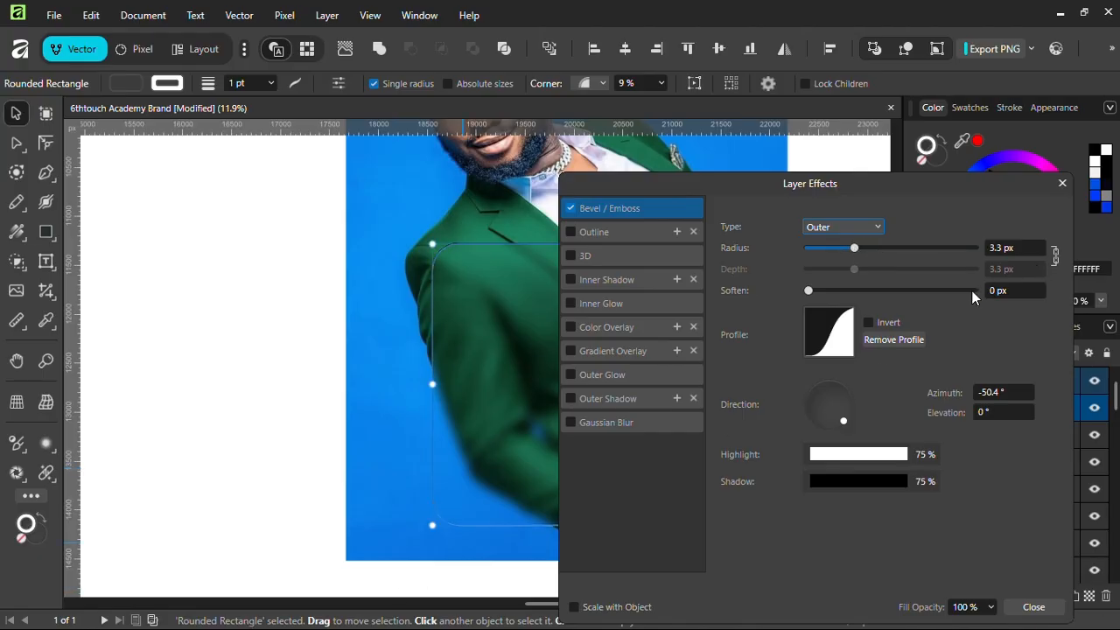
{"action": "left_click_drag", "start_coordinate": [809, 291], "coordinate": [1002, 292]}
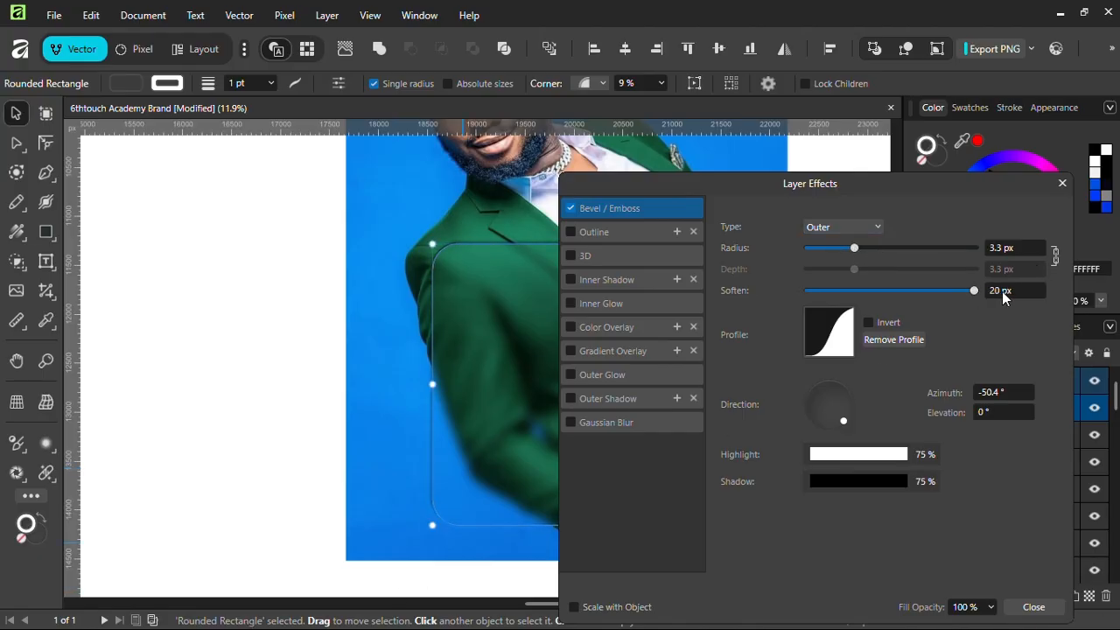
{"action": "mouse_move", "coordinate": [851, 251]}
{"action": "left_mouse_down"}
{"action": "mouse_move", "coordinate": [838, 251]}
{"action": "mouse_move", "coordinate": [852, 250]}
{"action": "left_mouse_up"}
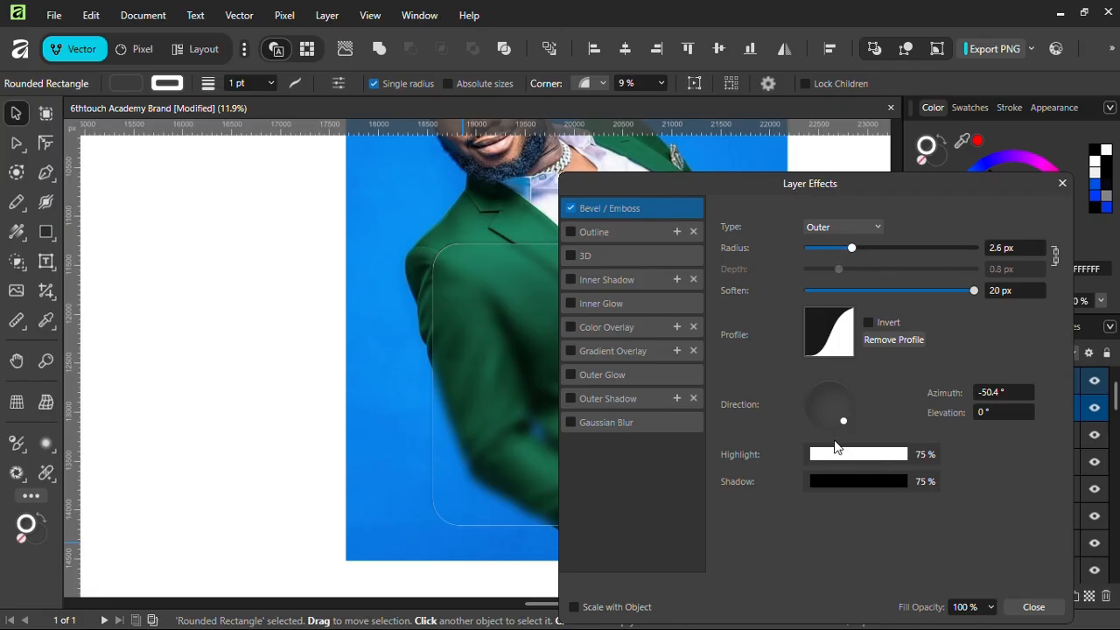
{"action": "left_click", "coordinate": [835, 479]}
{"action": "left_click_drag", "start_coordinate": [991, 552], "coordinate": [913, 552]}
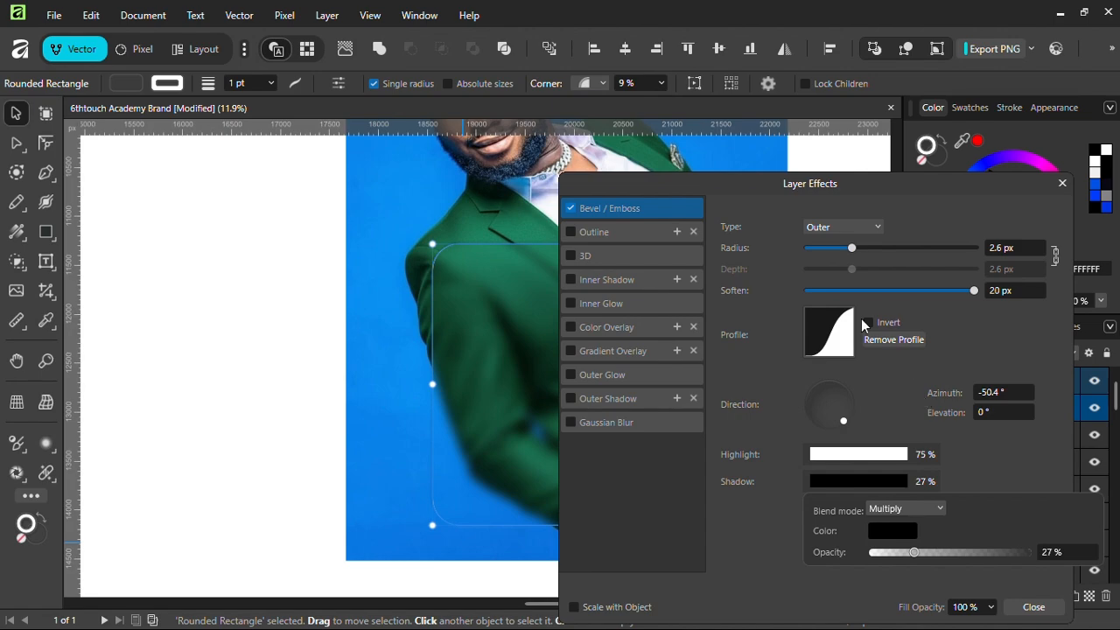
Enable an Outer Glow effect on the rounded rectangle with a radius of 0.9 px
{"action": "left_click", "coordinate": [571, 373]}
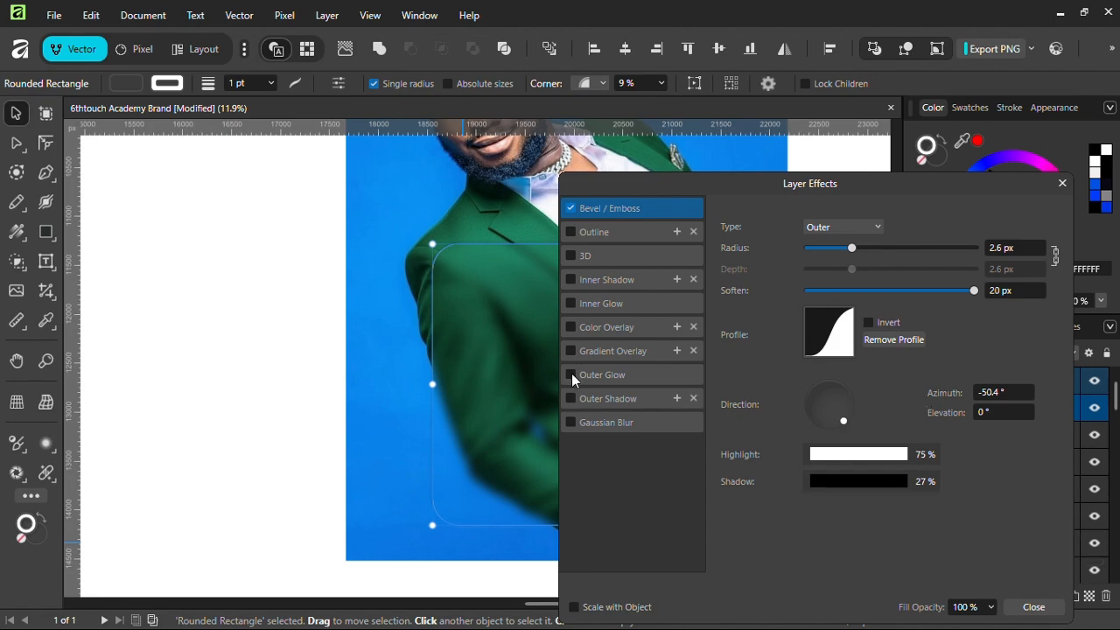
{"action": "left_click", "coordinate": [646, 375]}
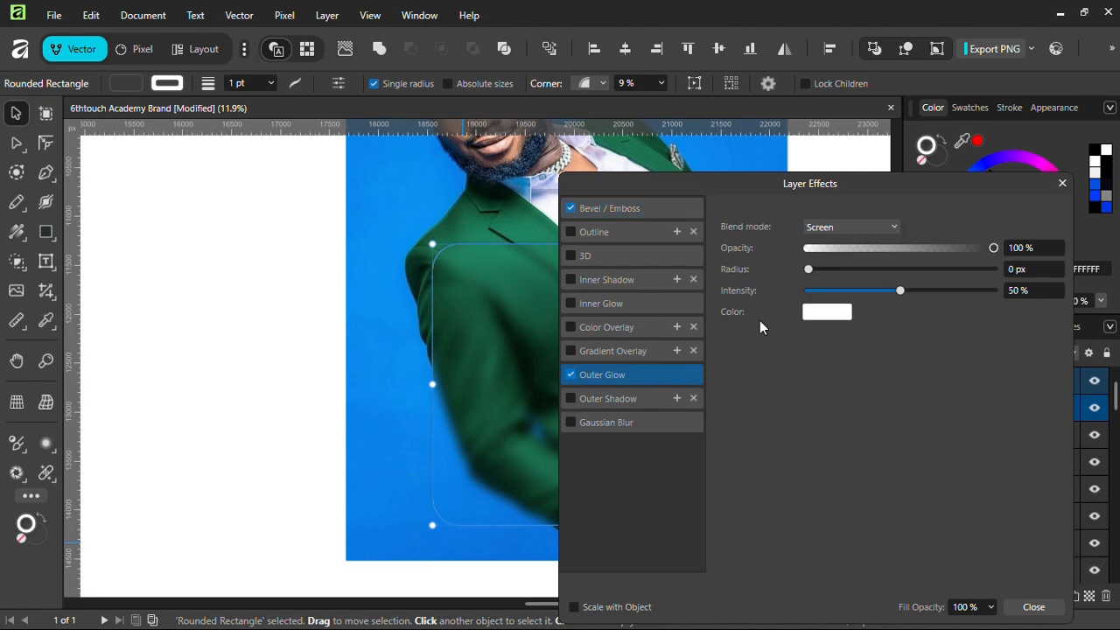
{"action": "left_click_drag", "start_coordinate": [808, 269], "coordinate": [846, 269]}
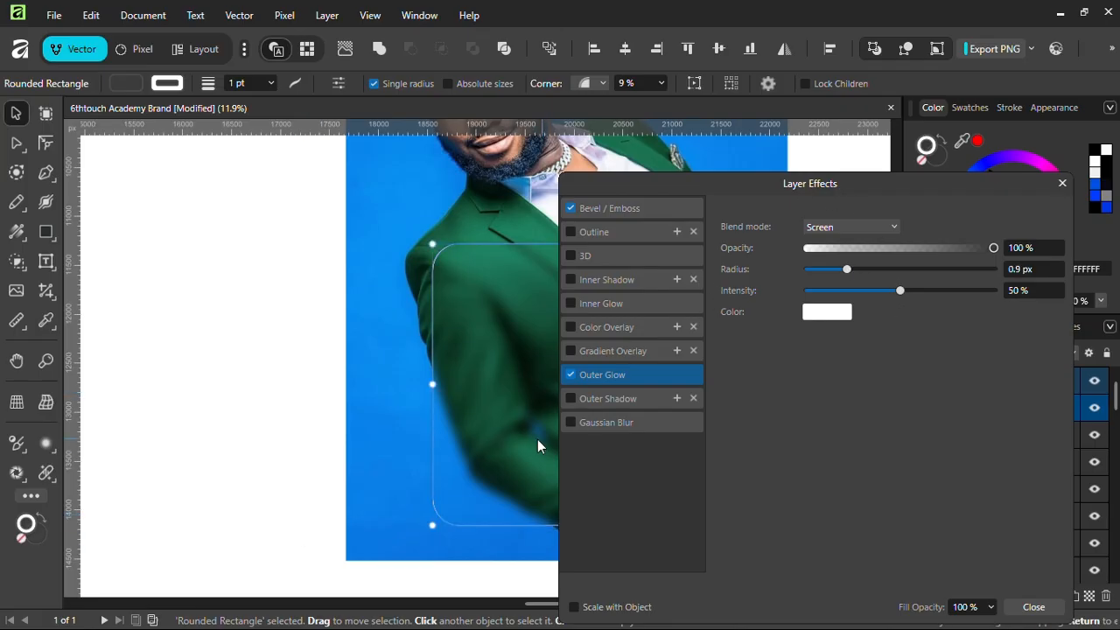
Close the layer effects and copy the "Glass Effectt" text group from the sample image onto the portrait's glass panel
{"action": "left_click", "coordinate": [1033, 607]}
{"action": "left_click", "coordinate": [788, 469]}
{"action": "scroll", "coordinate": [788, 470], "scroll_direction": "down", "scroll_amount": 2}
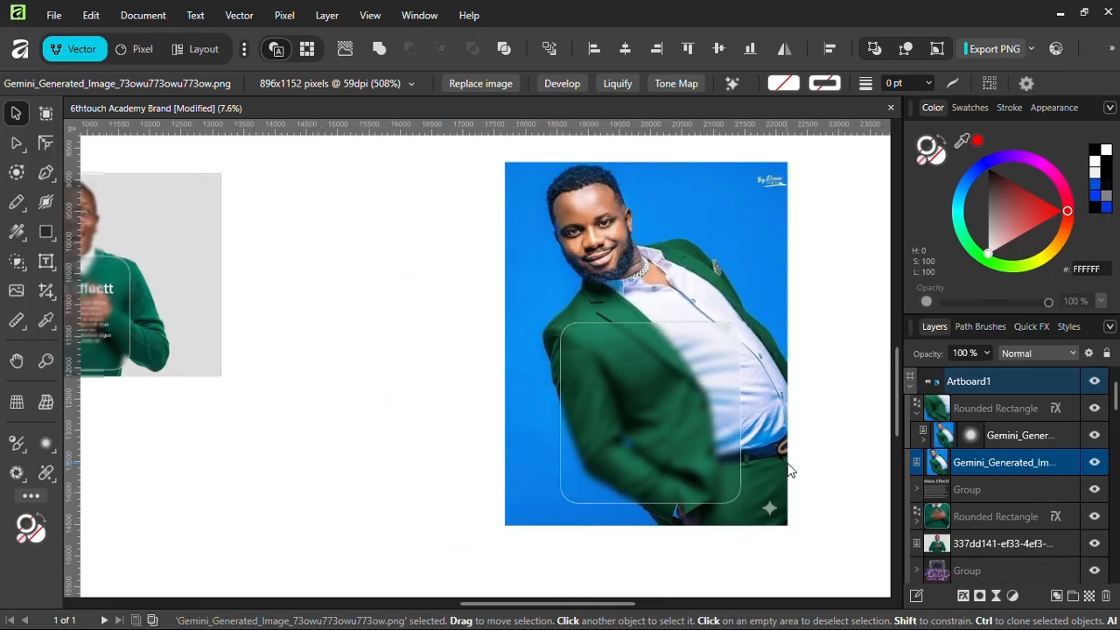
{"action": "scroll", "coordinate": [788, 469], "scroll_direction": "down", "scroll_amount": 1}
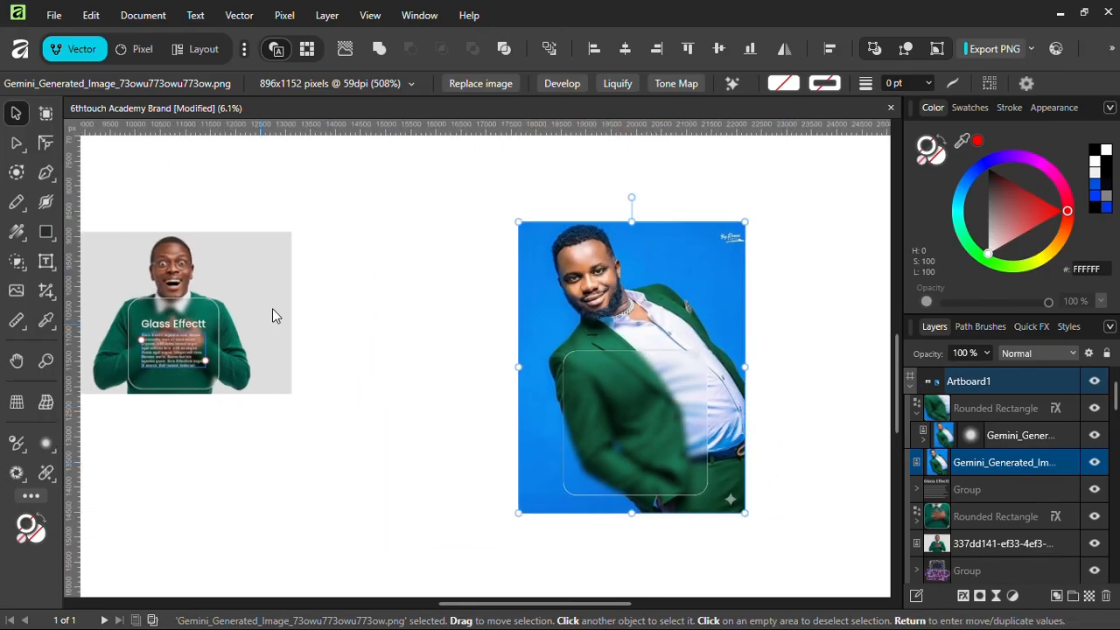
{"action": "scroll", "coordinate": [538, 349], "scroll_direction": "up", "scroll_amount": 1}
{"action": "scroll", "coordinate": [537, 350], "scroll_direction": "left", "scroll_amount": 3}
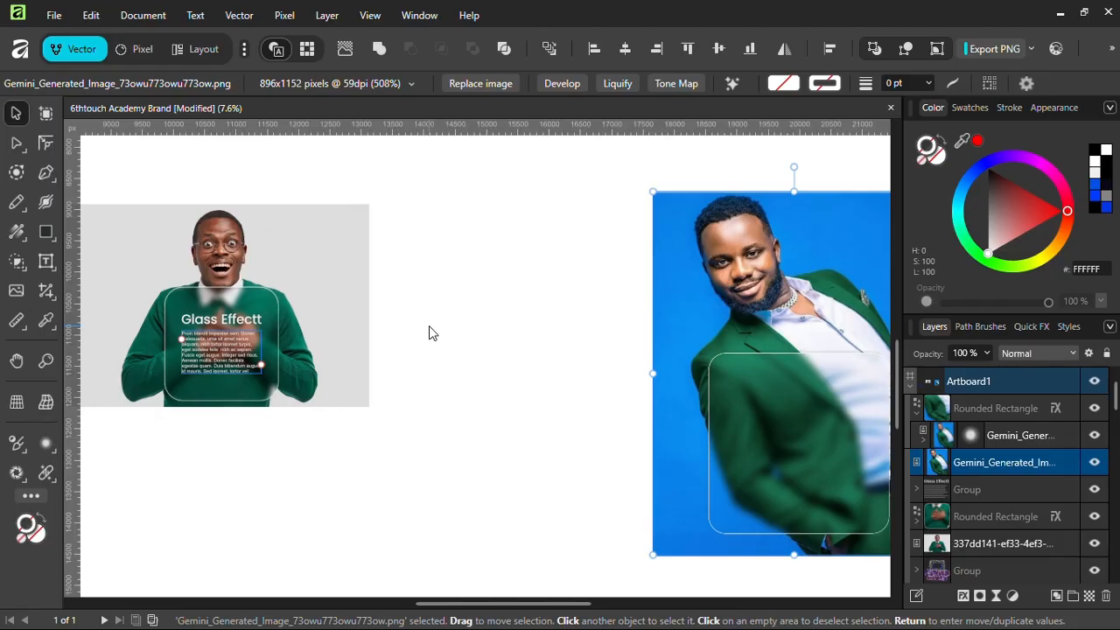
{"action": "left_click", "coordinate": [231, 359]}
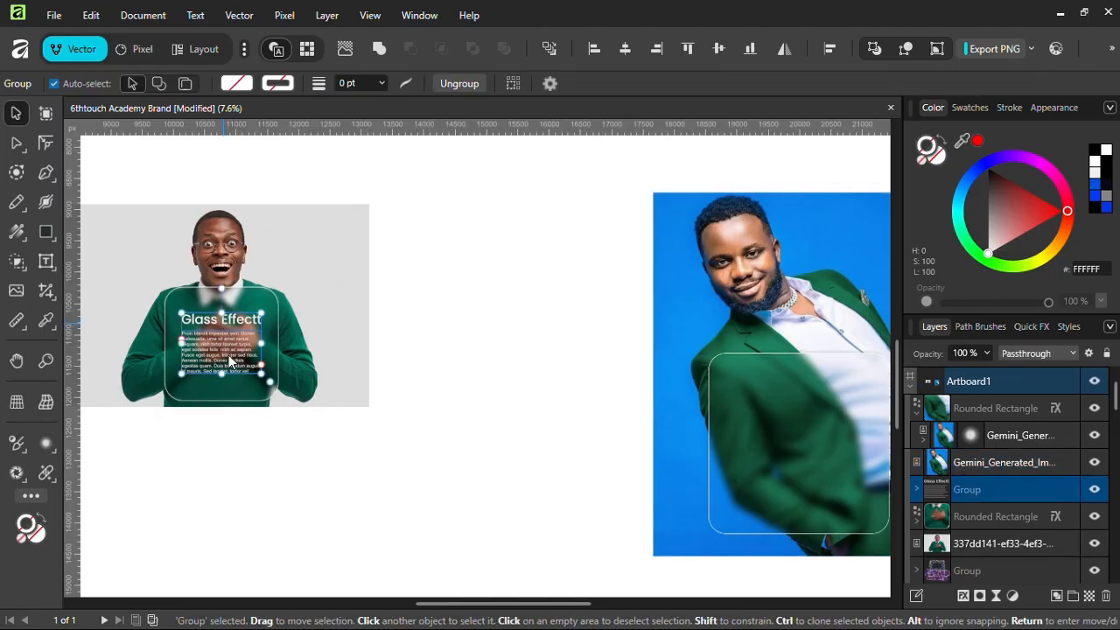
{"action": "left_click_drag", "start_coordinate": [228, 357], "coordinate": [779, 435]}
{"action": "scroll", "coordinate": [778, 435], "scroll_direction": "right", "scroll_amount": 3}
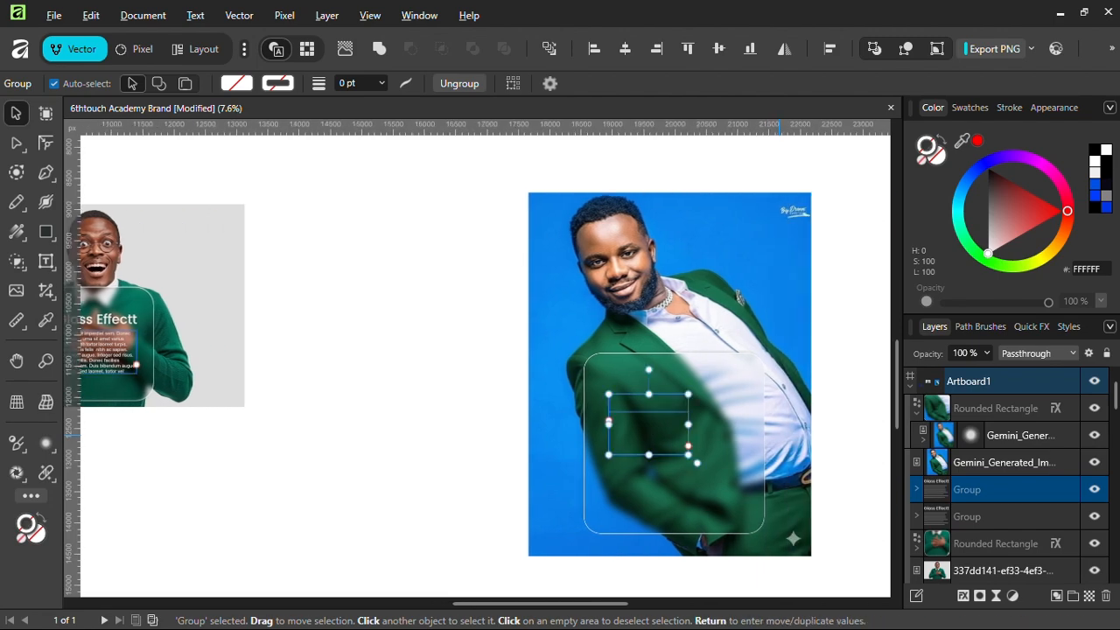
Bring the copied text group to the front and enlarge it to nearly fill the glass panel's width
{"action": "key", "text": "ctrl+shift+bracketright"}
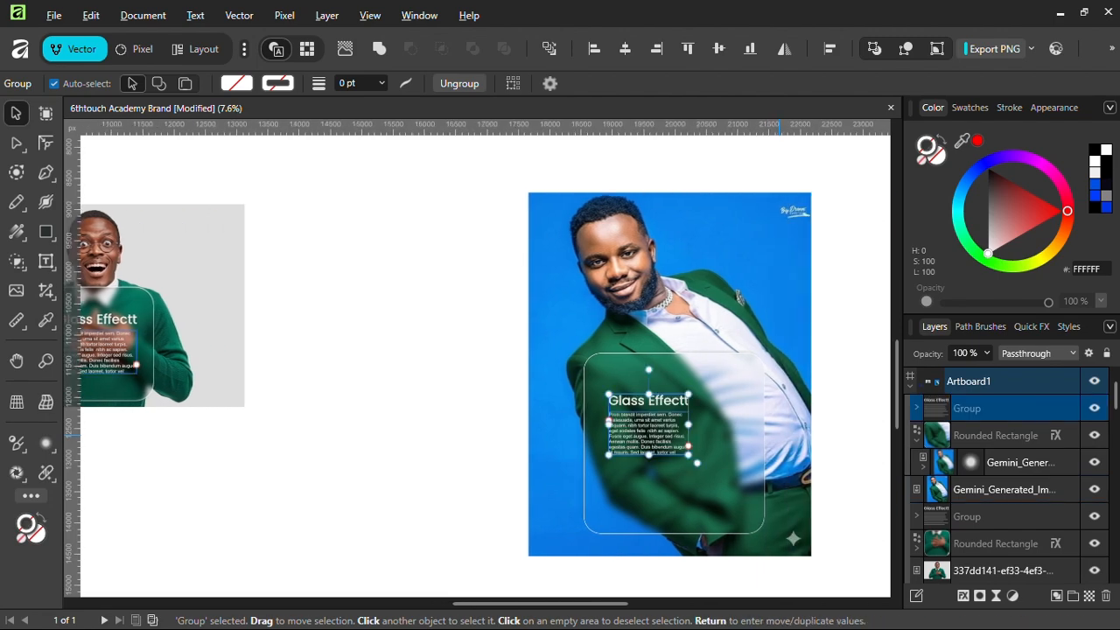
{"action": "left_click_drag", "start_coordinate": [691, 457], "coordinate": [742, 496]}
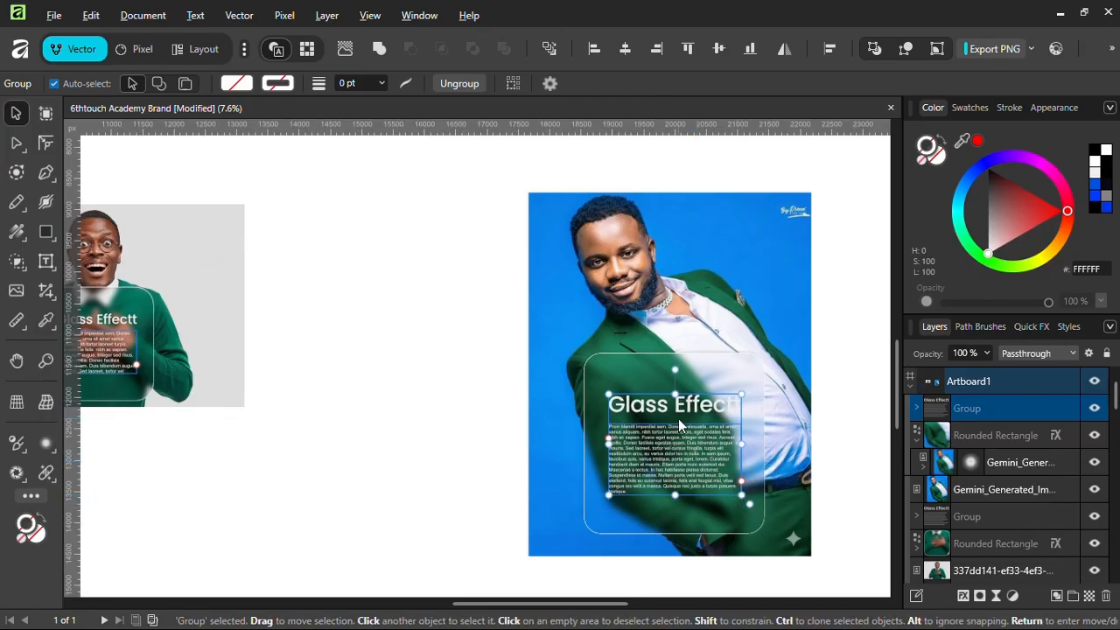
{"action": "mouse_move", "coordinate": [678, 418]}
{"action": "left_mouse_down"}
{"action": "mouse_move", "coordinate": [677, 430]}
{"action": "mouse_move", "coordinate": [677, 417]}
{"action": "left_mouse_up"}
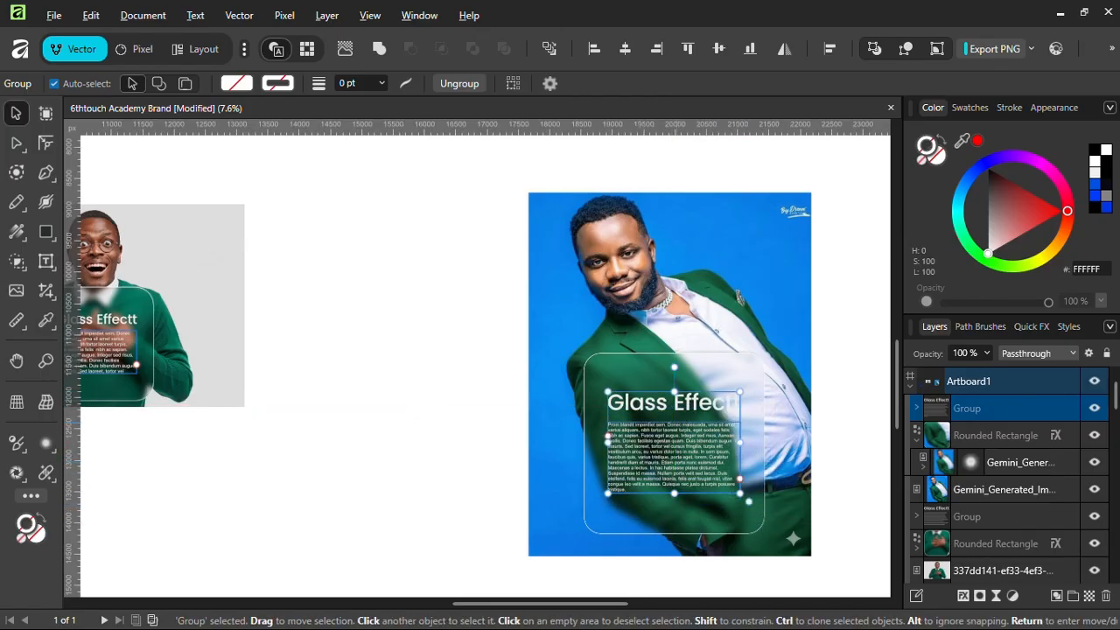
{"action": "left_click", "coordinate": [842, 283]}
Recolour the word "Effectt" in the copied heading with the blue fill 003CFF
{"action": "scroll", "coordinate": [720, 410], "scroll_direction": "up", "scroll_amount": 5}
{"action": "scroll", "coordinate": [717, 415], "scroll_direction": "down", "scroll_amount": 3}
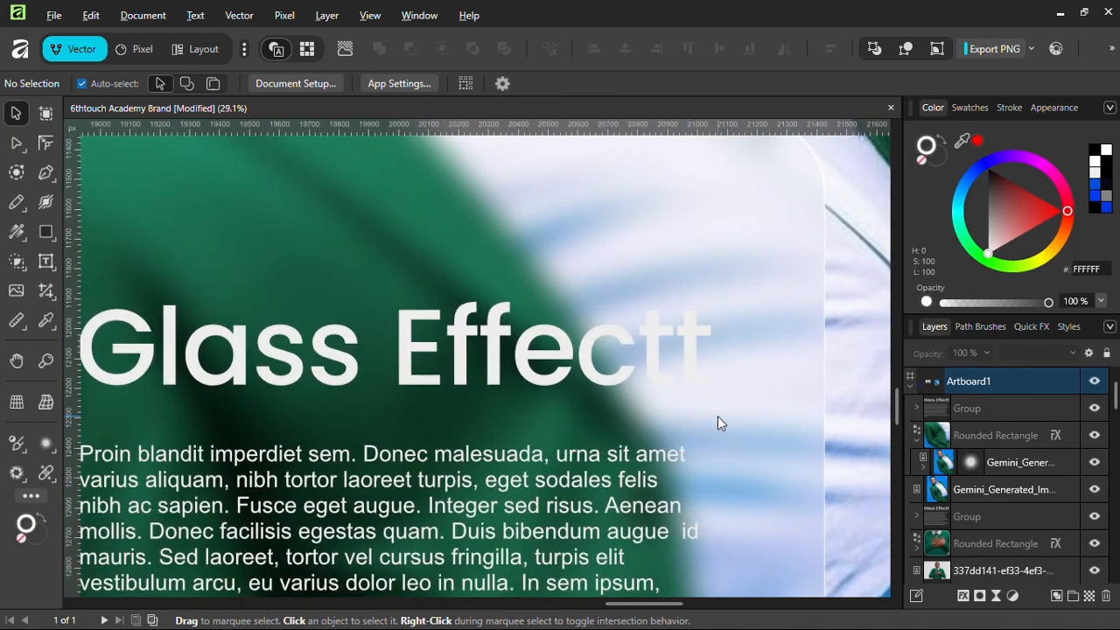
{"action": "scroll", "coordinate": [718, 416], "scroll_direction": "down", "scroll_amount": 1}
{"action": "left_click", "coordinate": [613, 385]}
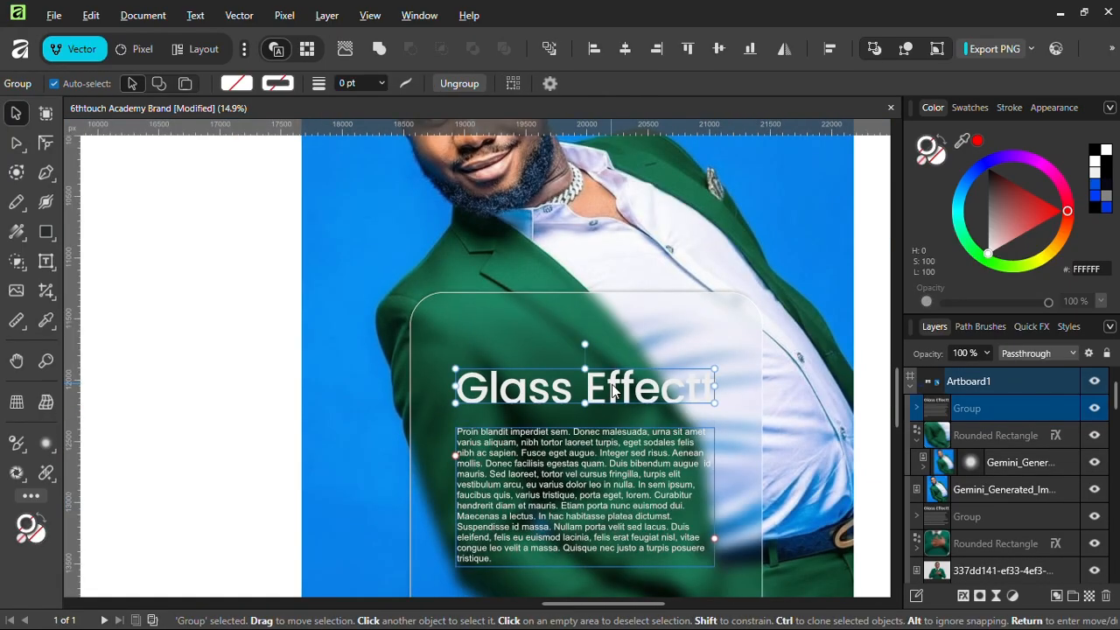
{"action": "double_click", "coordinate": [613, 385]}
{"action": "double_click", "coordinate": [613, 385]}
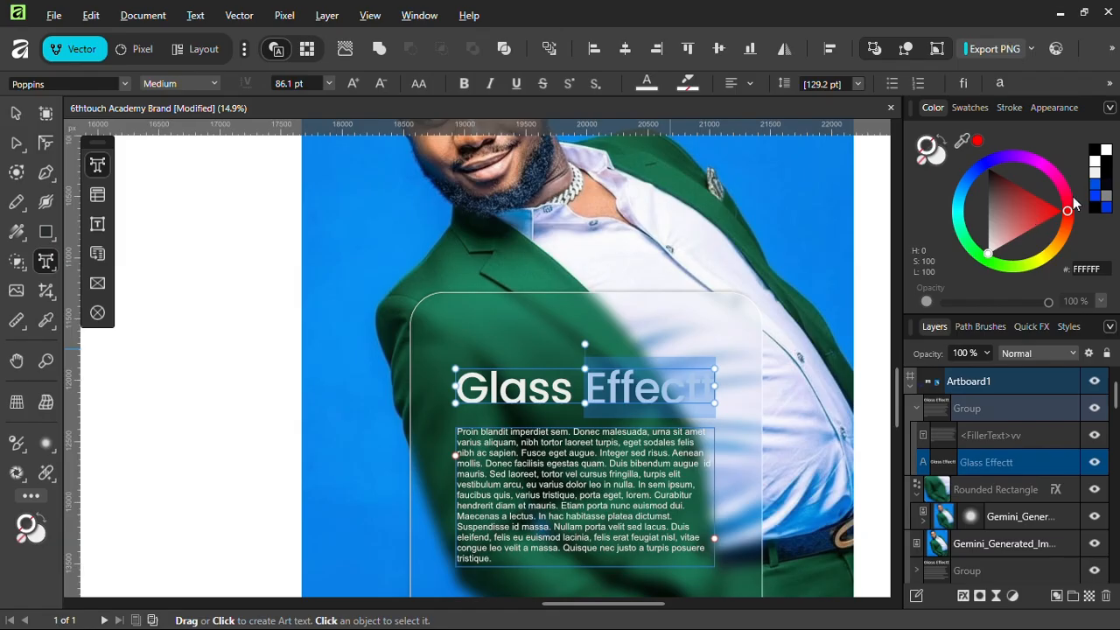
{"action": "left_click", "coordinate": [1095, 194]}
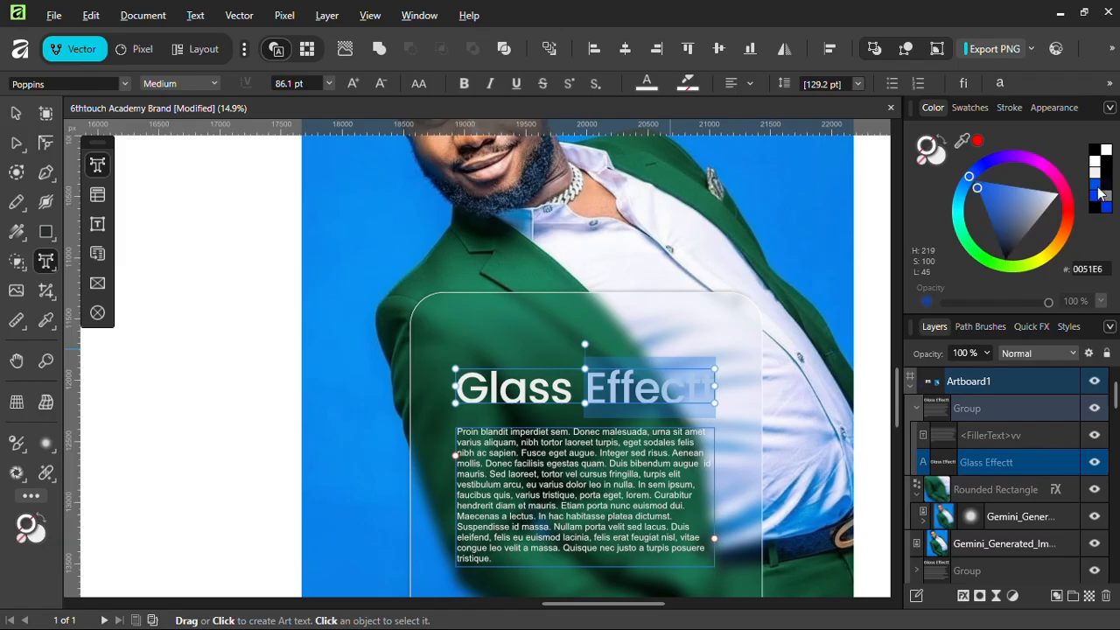
{"action": "left_click", "coordinate": [918, 163]}
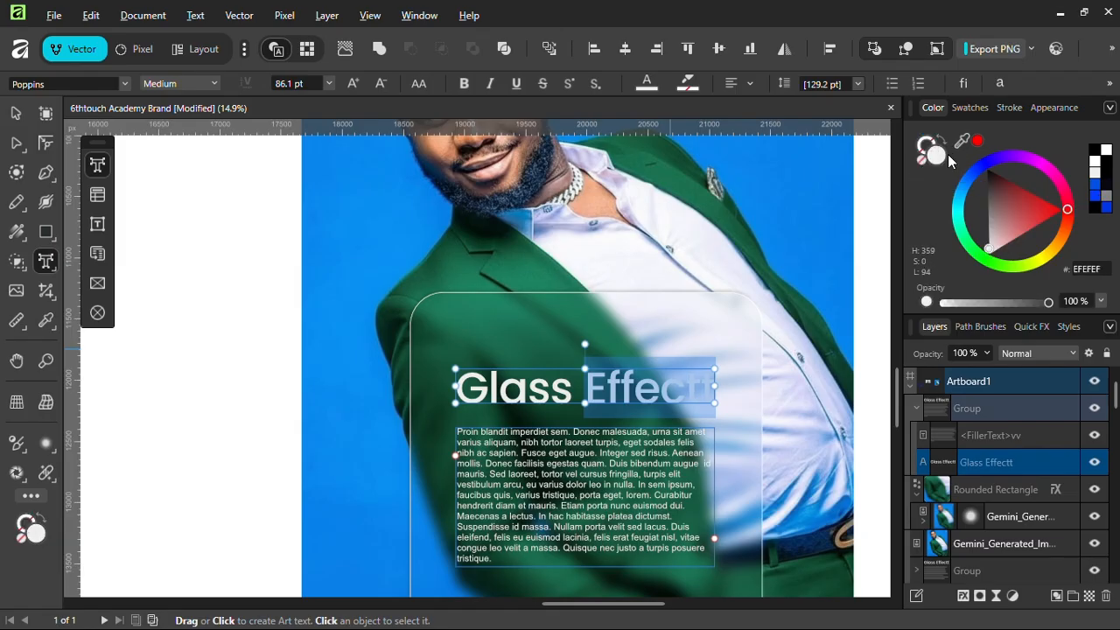
{"action": "left_click", "coordinate": [1099, 195]}
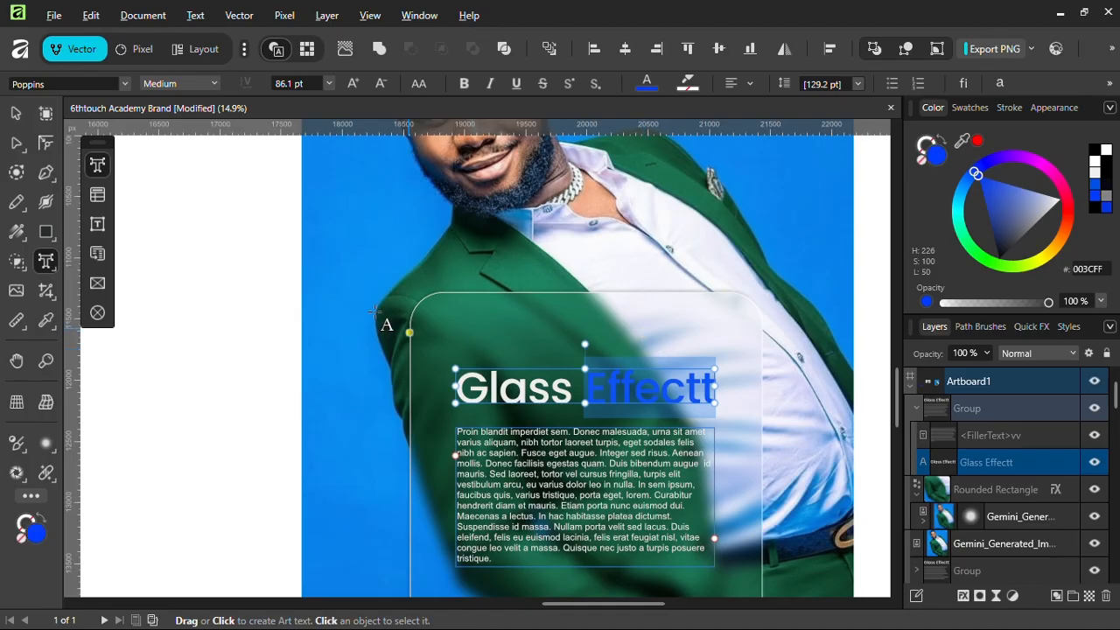
{"action": "left_click", "coordinate": [16, 114]}
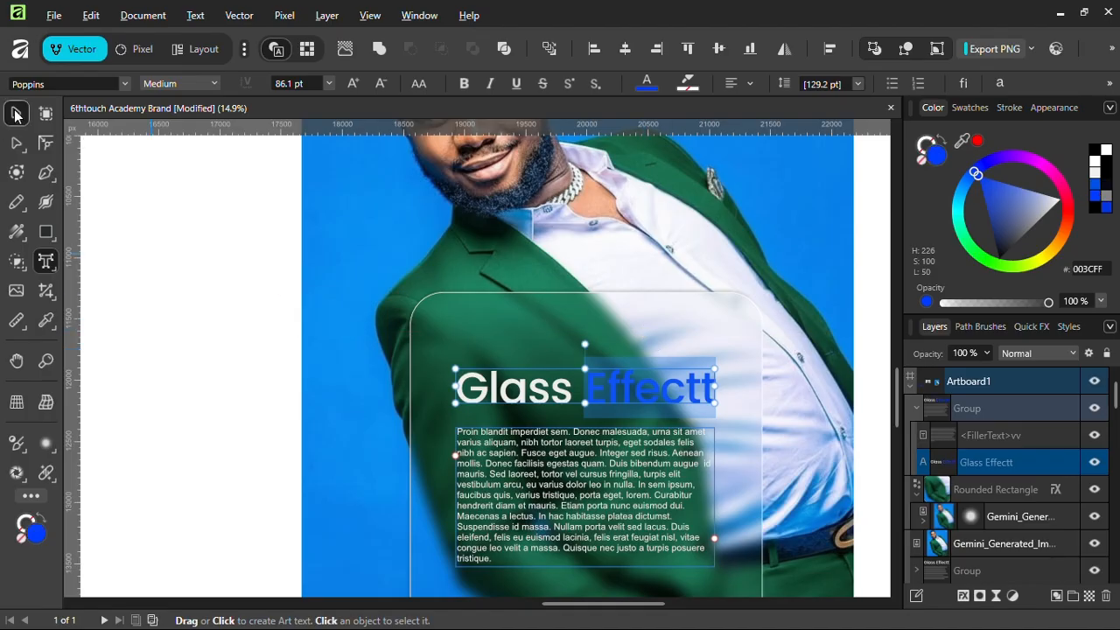
{"action": "left_click", "coordinate": [823, 258]}
Export the portrait, glass panel and text group together as a PNG named "glass effect 2" in the Downloads folder
{"action": "scroll", "coordinate": [824, 258], "scroll_direction": "down", "scroll_amount": 1}
{"action": "scroll", "coordinate": [824, 257], "scroll_direction": "down", "scroll_amount": 2}
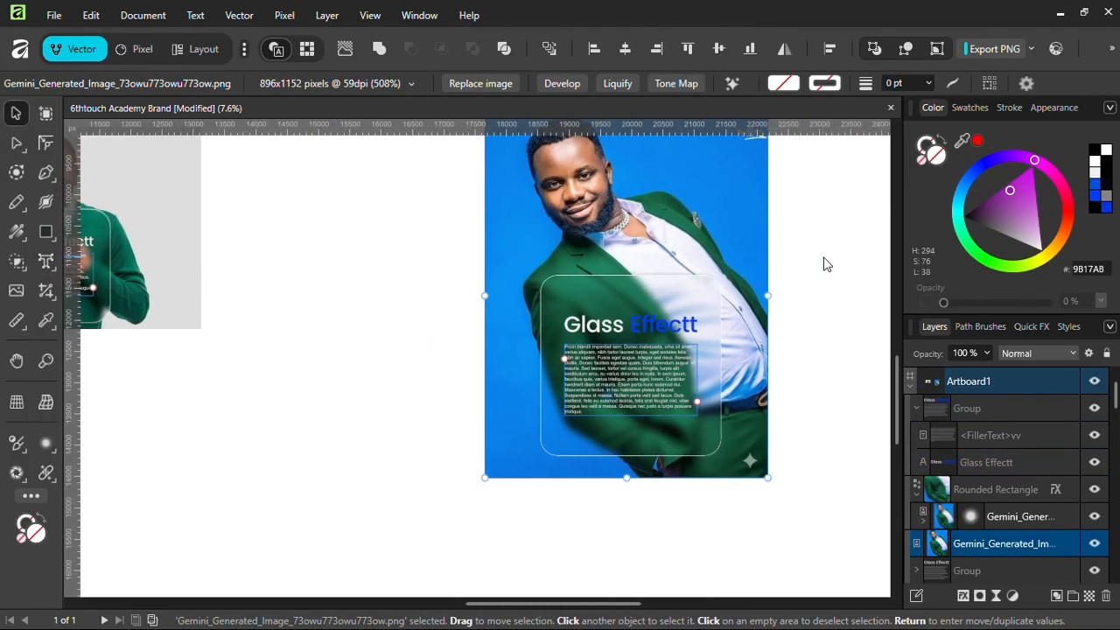
{"action": "scroll", "coordinate": [824, 264], "scroll_direction": "up", "scroll_amount": 1}
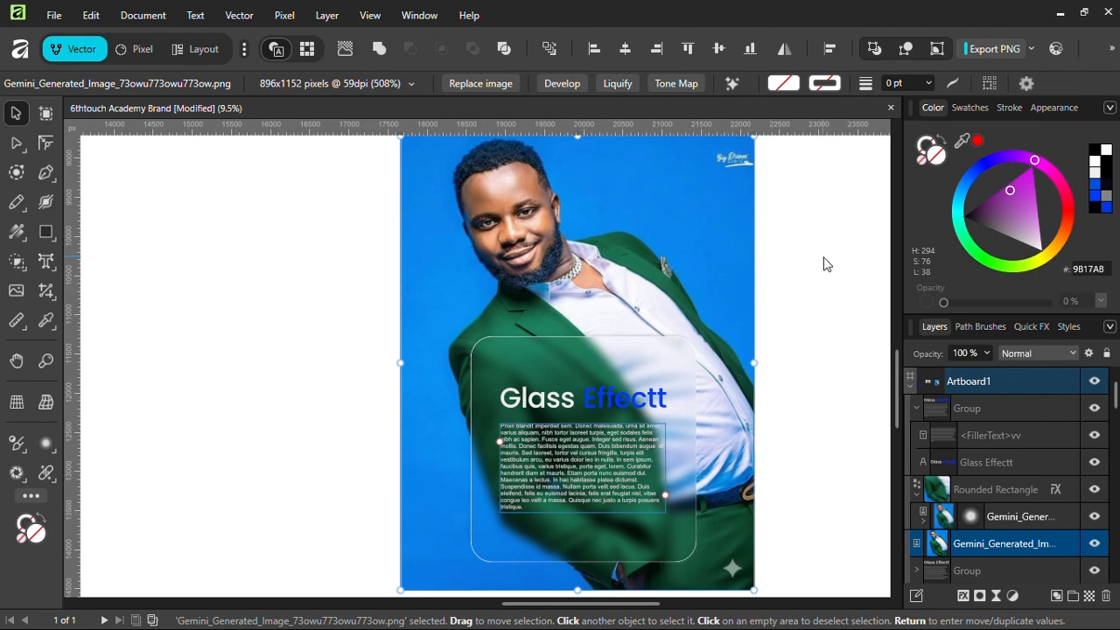
{"action": "scroll", "coordinate": [825, 264], "scroll_direction": "down", "scroll_amount": 1}
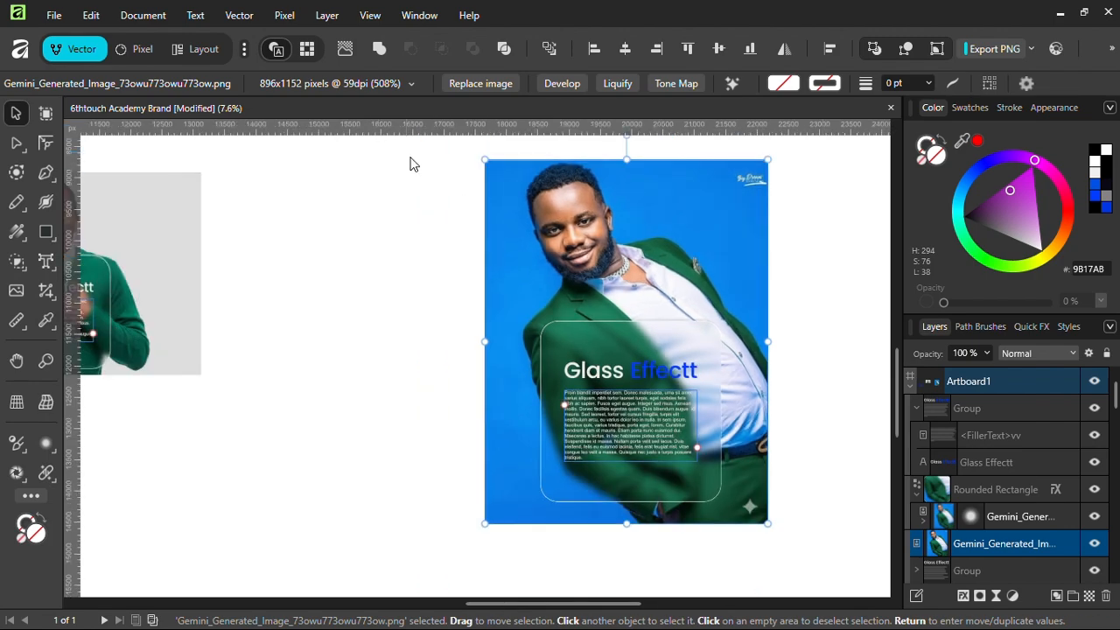
{"action": "left_click_drag", "start_coordinate": [413, 165], "coordinate": [826, 525]}
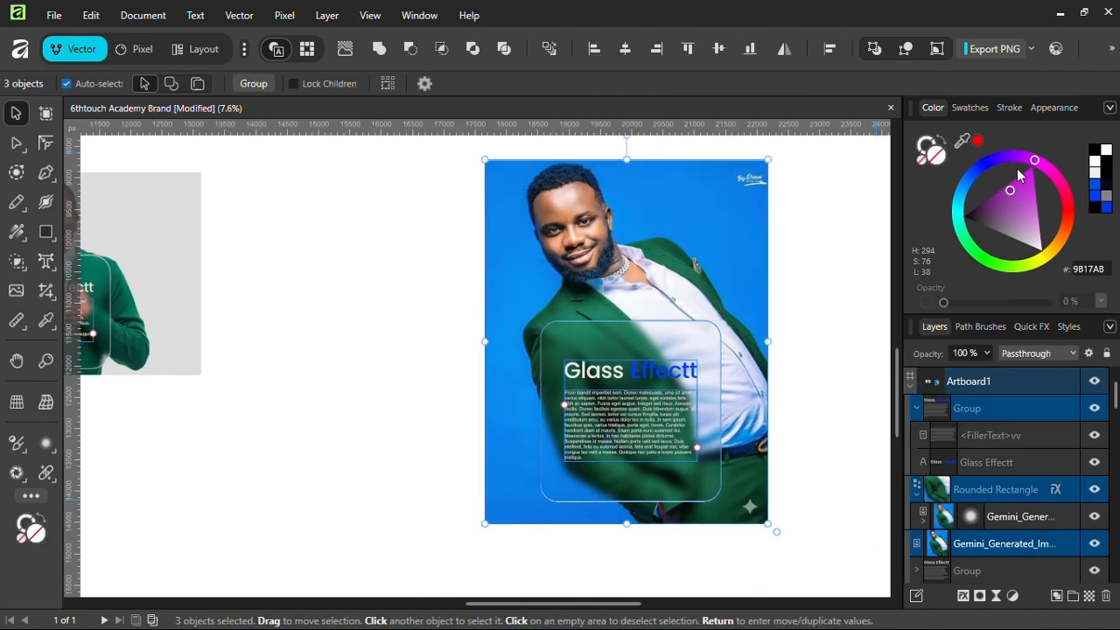
{"action": "left_click", "coordinate": [986, 49]}
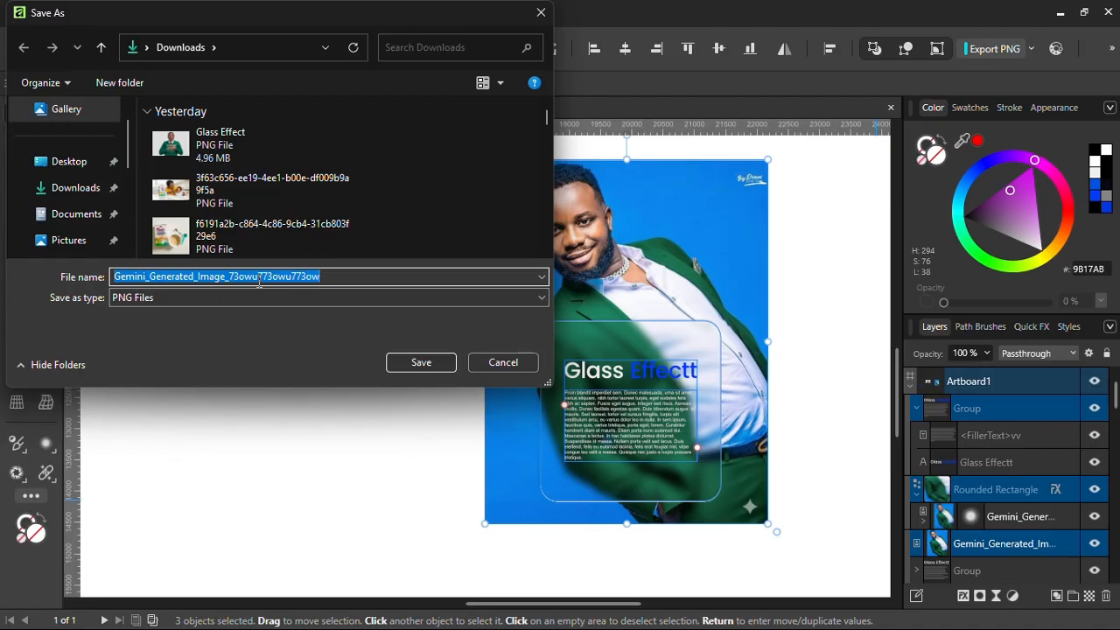
{"action": "type", "text": "glass"}
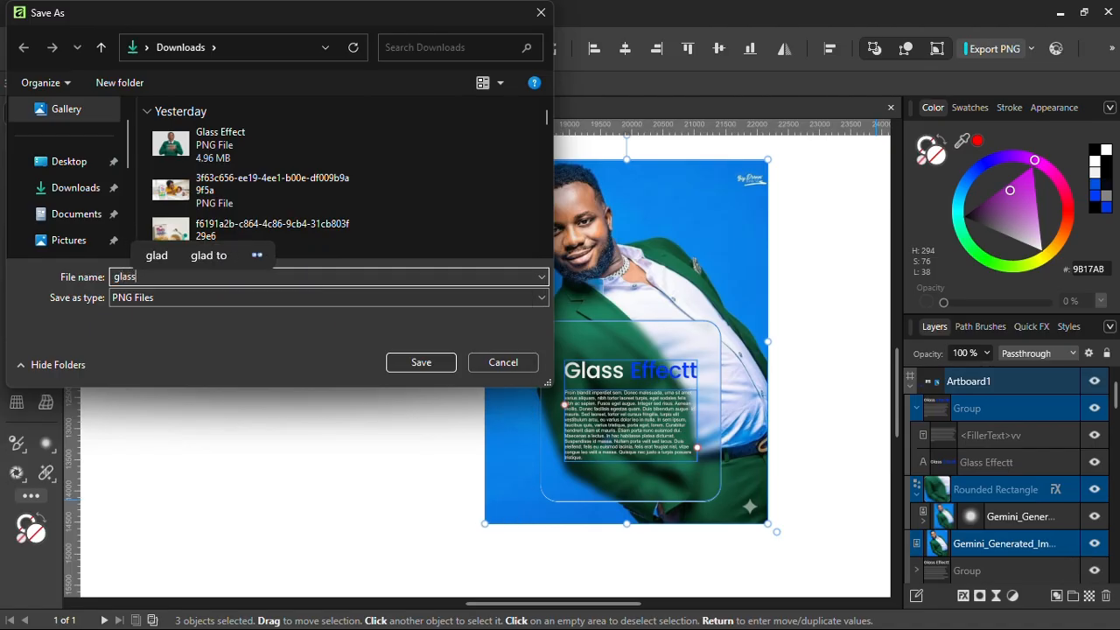
{"action": "type", "text": " effe"}
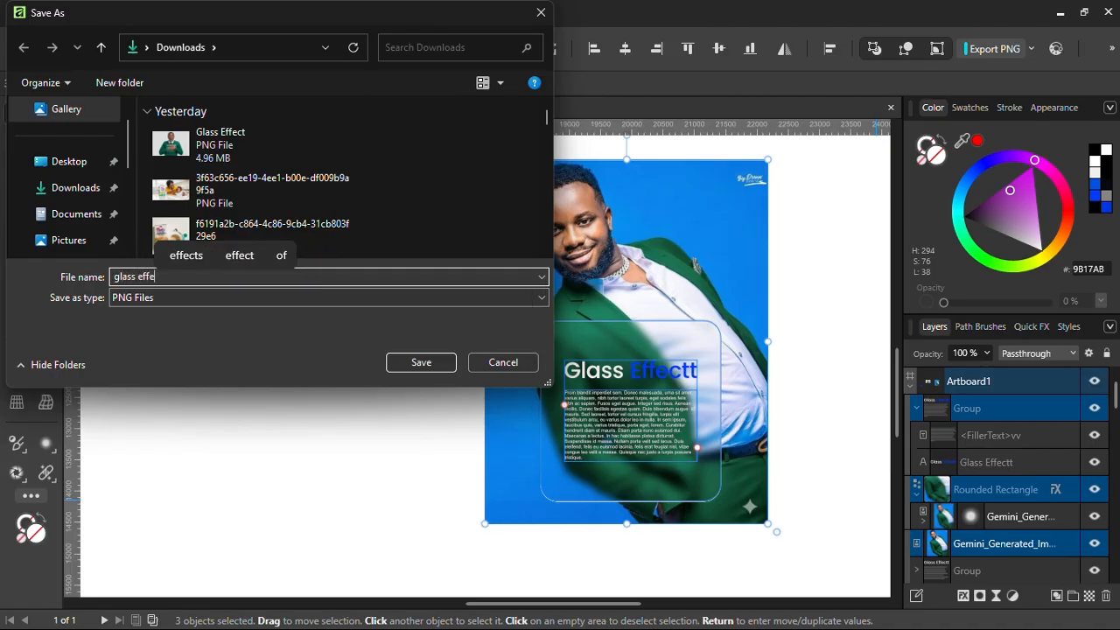
{"action": "type", "text": "ct 2"}
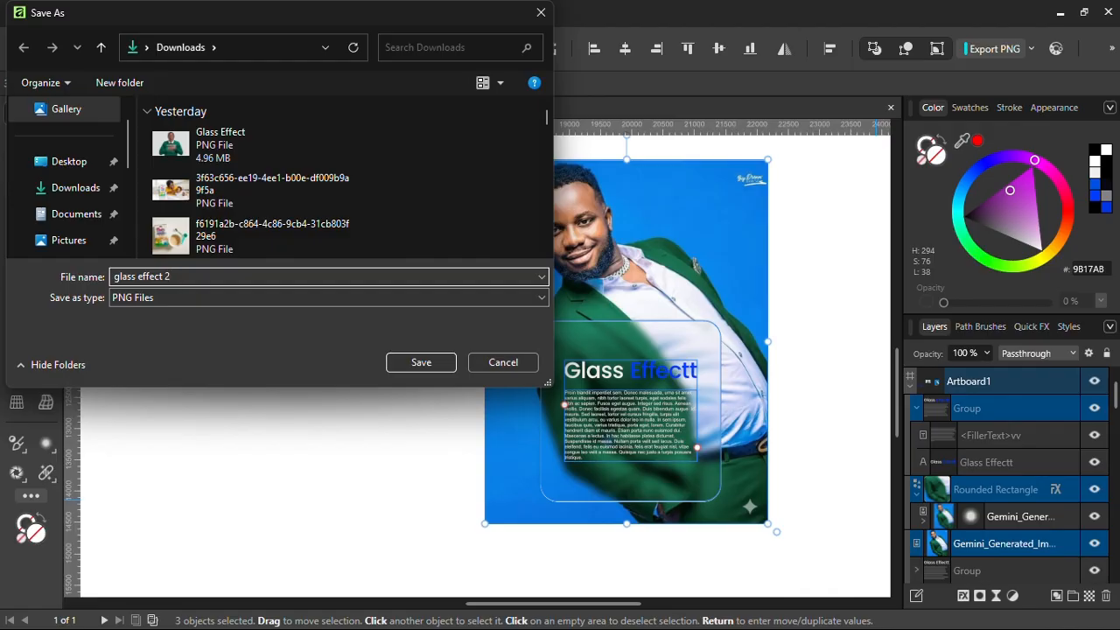
{"action": "left_click", "coordinate": [429, 364]}
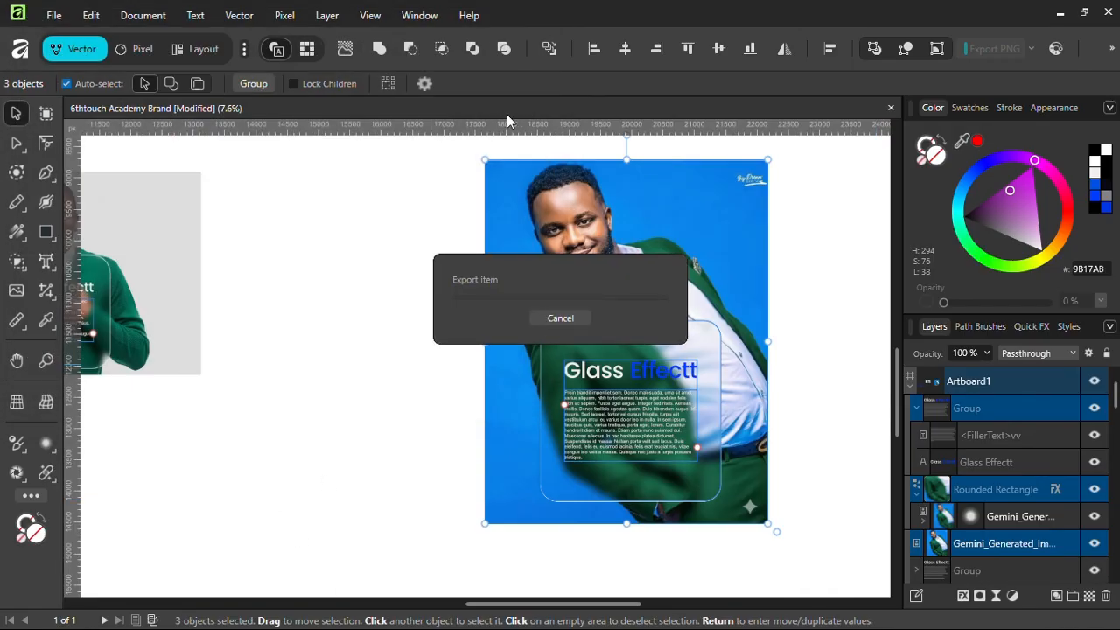